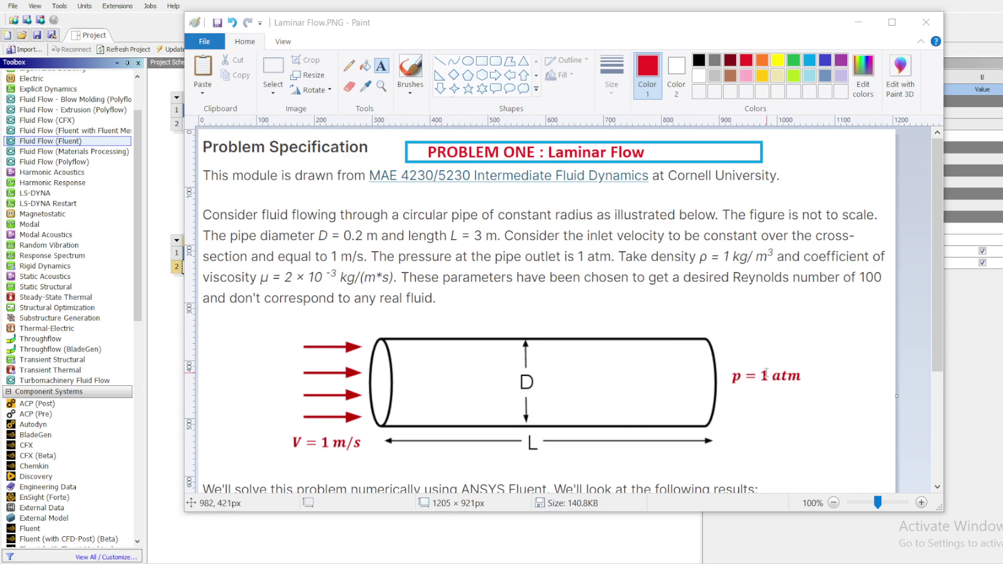
# Review the laminar pipe flow problem specification, including its dimensions, fluid properties, boundary conditions and requested results
pyautogui.scroll(-3, 767, 372)
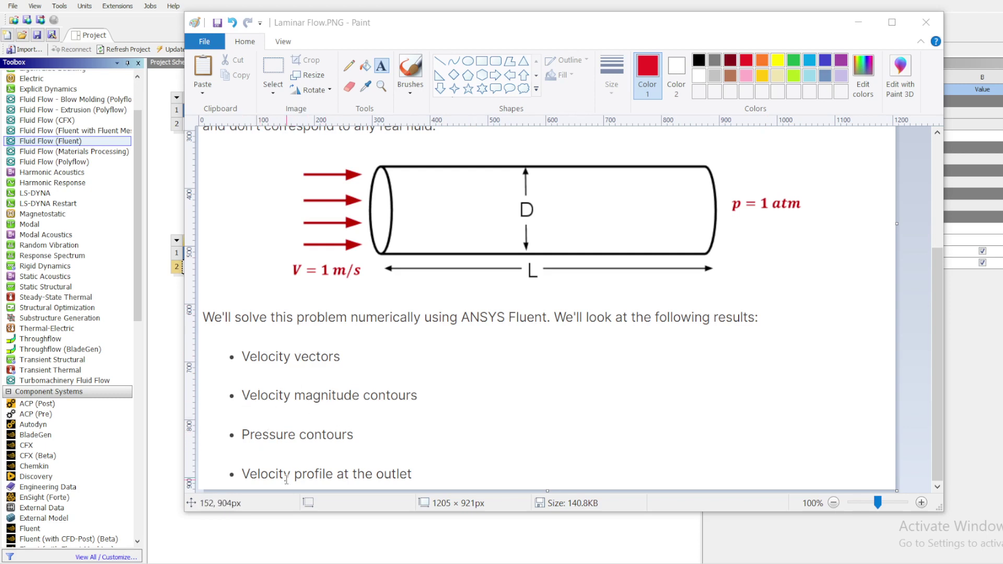
pyautogui.scroll(3, 700, 211)
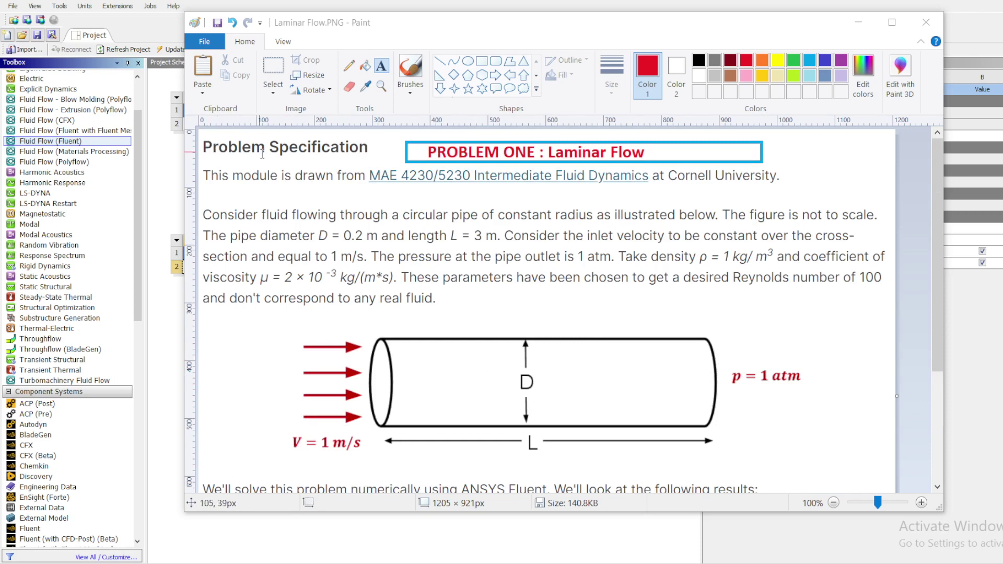
pyautogui.click(858, 22)
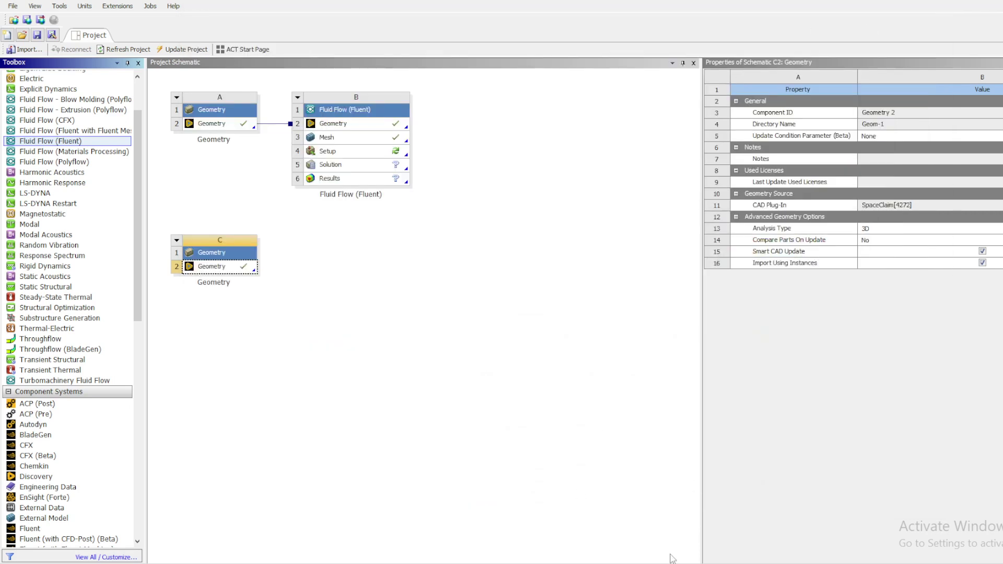
pyautogui.click(698, 562)
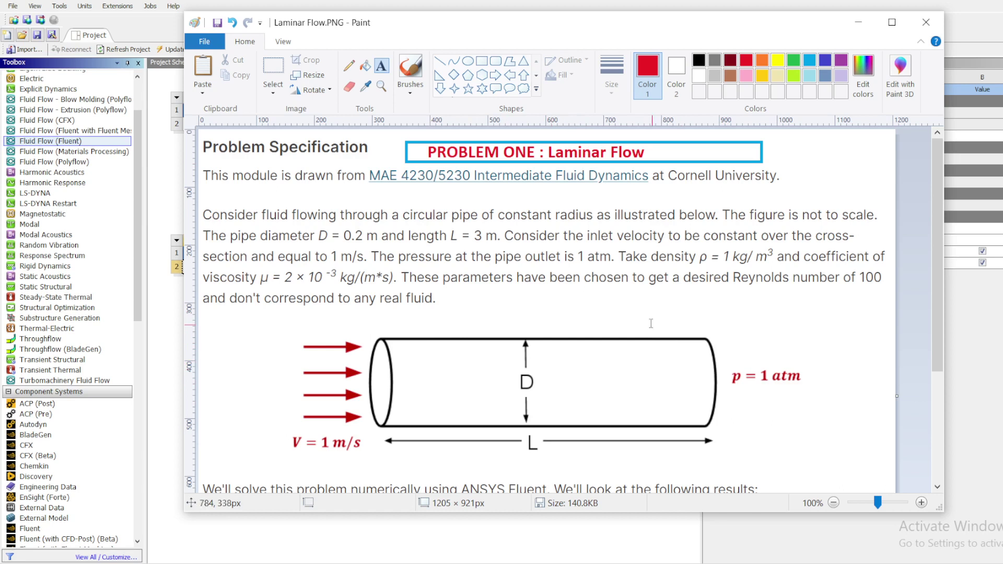
pyautogui.click(859, 18)
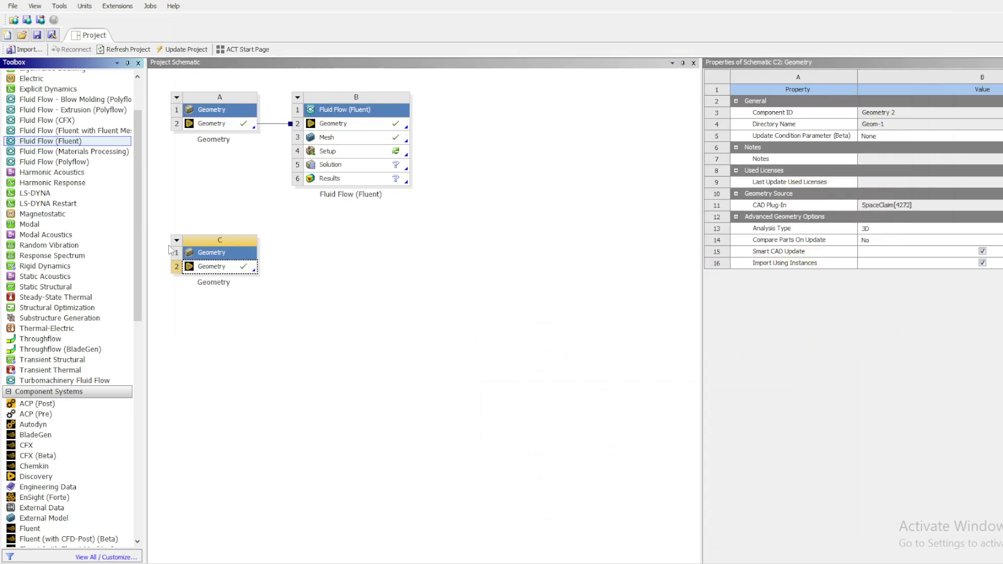
# Add a Fluid Flow (Fluent) system beside geometry system C in the project schematic and open geometry C in SpaceClaim
pyautogui.click(266, 198)
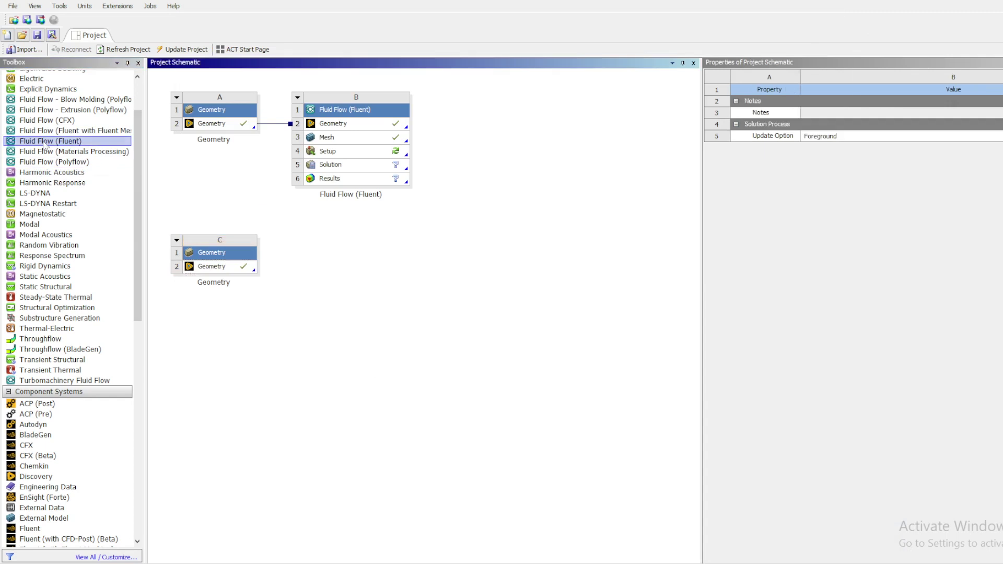
pyautogui.moveTo(45, 143); pyautogui.dragTo(330, 243)
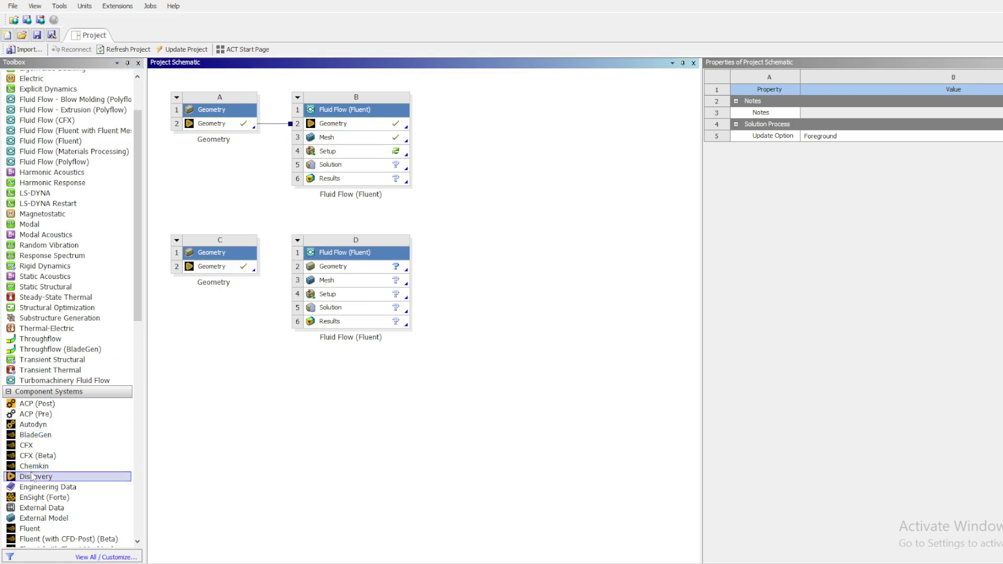
pyautogui.scroll(-1, 31, 477)
pyautogui.scroll(2, 28, 492)
pyautogui.scroll(-3, 27, 502)
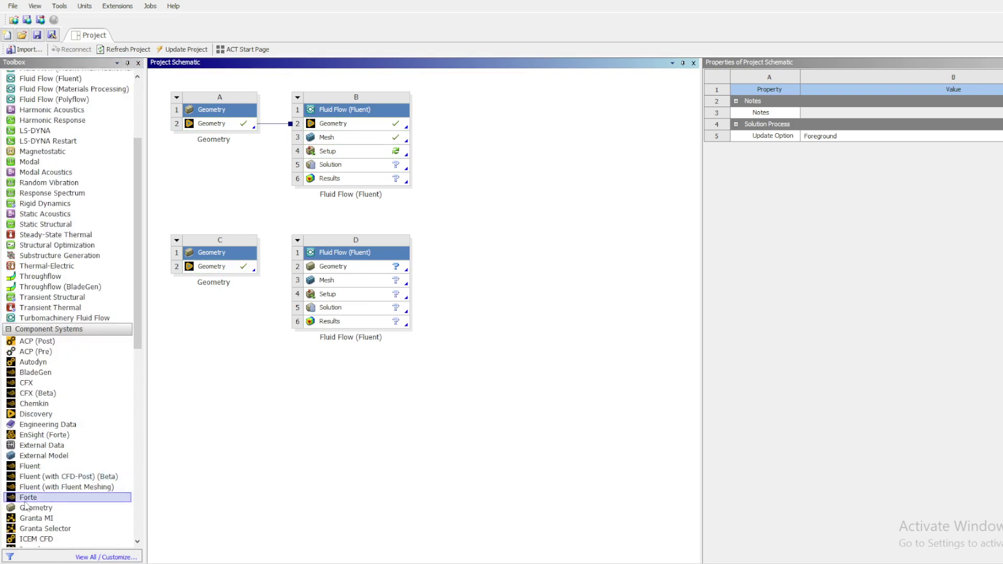
pyautogui.moveTo(29, 508)
pyautogui.mouseDown()
pyautogui.moveTo(202, 353)
pyautogui.moveTo(47, 509)
pyautogui.mouseUp()
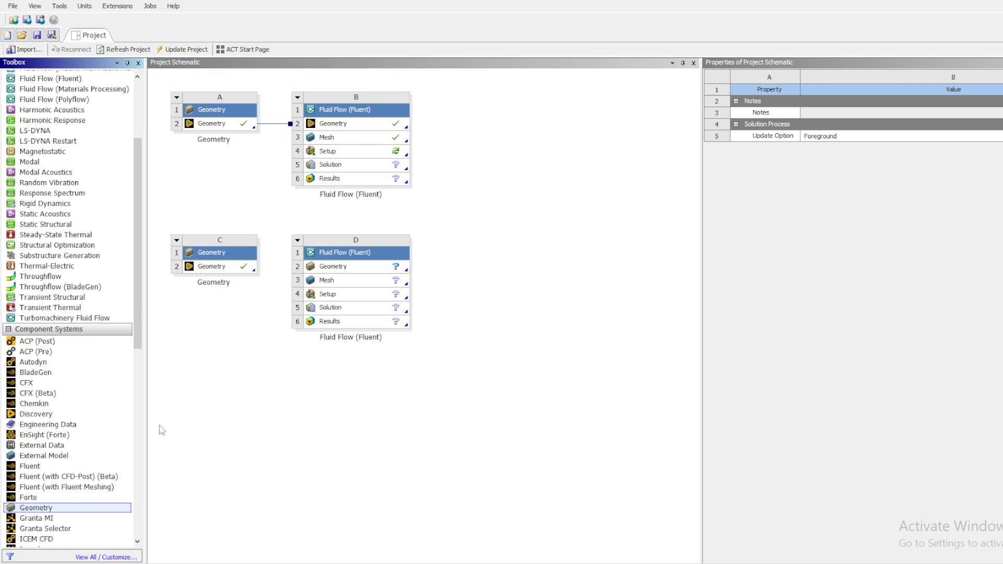
pyautogui.rightClick(208, 269)
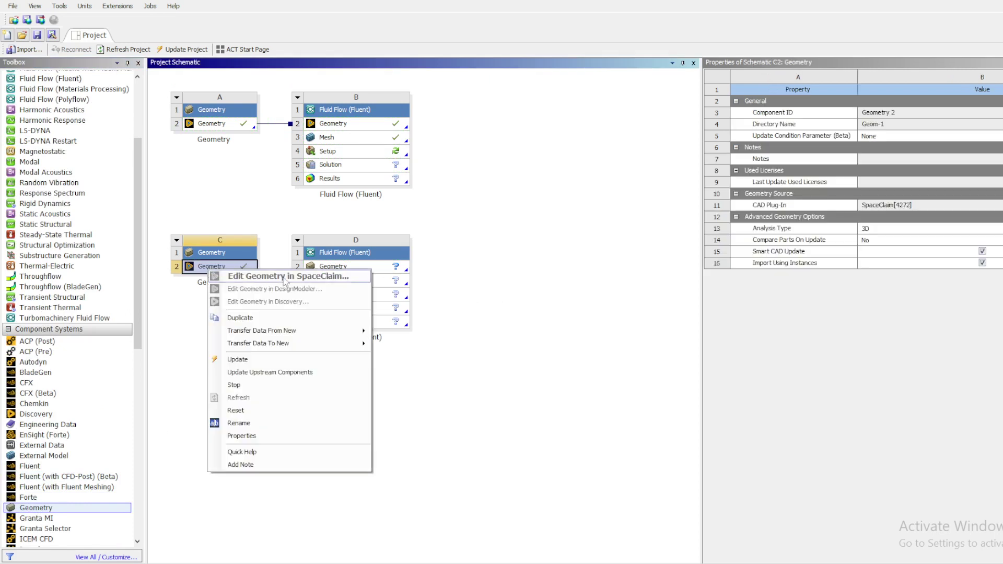
pyautogui.click(573, 376)
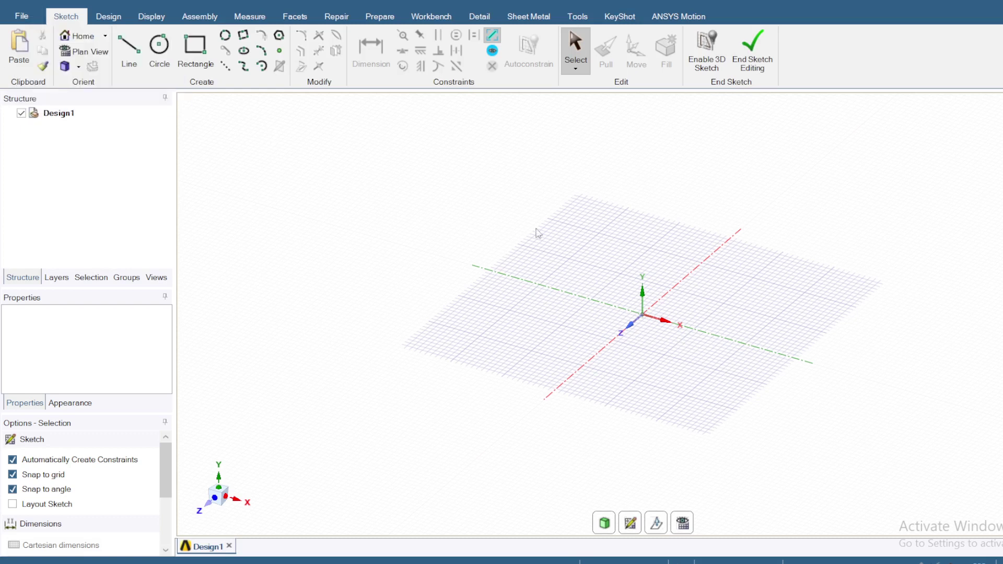
# Set the document's length units to Meters in the SpaceClaim options
pyautogui.click(42, 20)
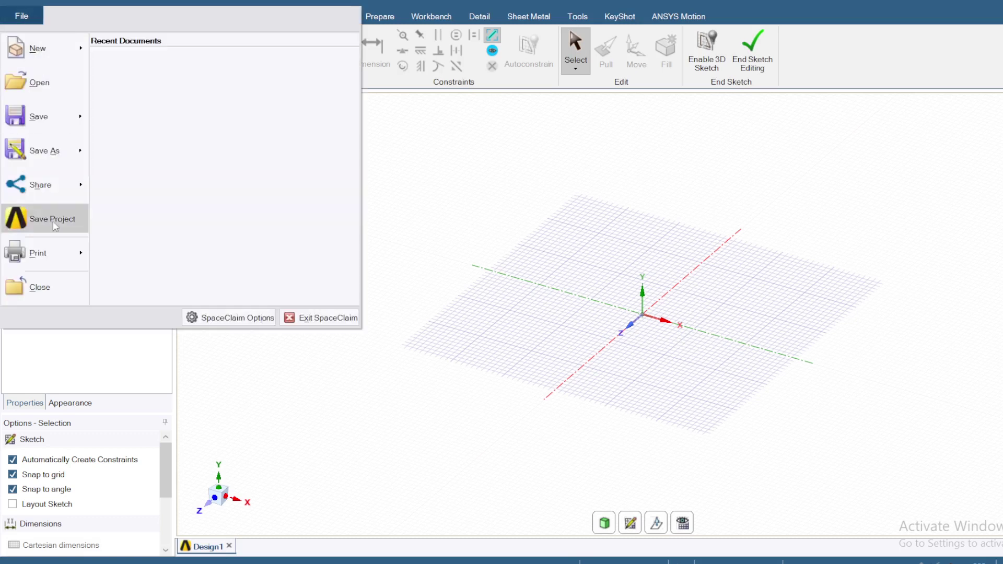
pyautogui.click(231, 321)
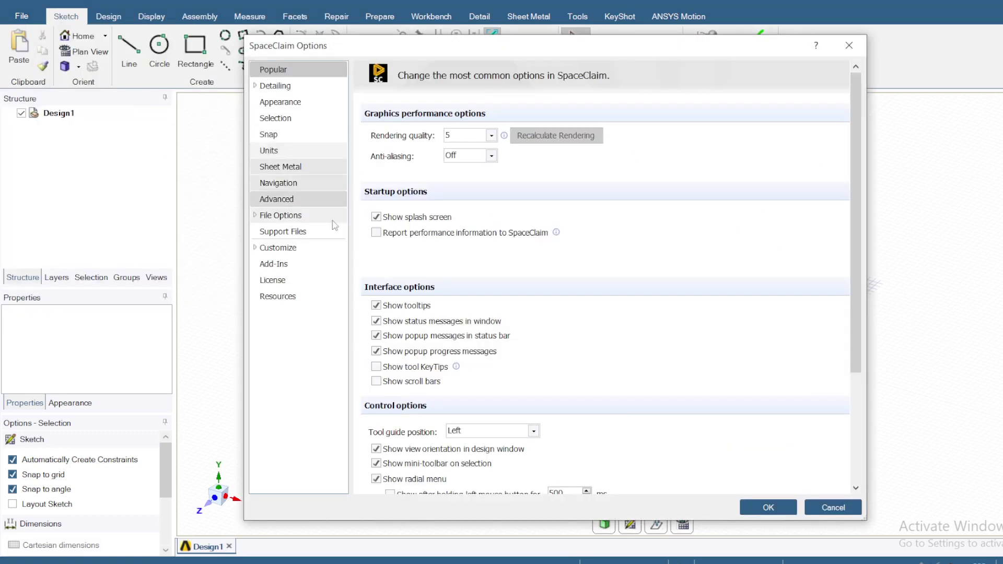
pyautogui.click(270, 152)
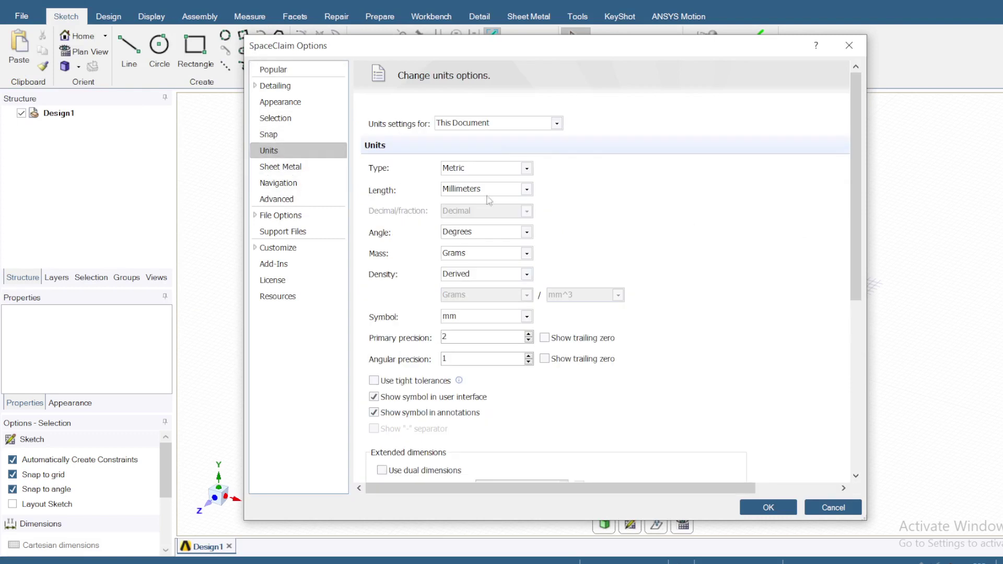
pyautogui.click(528, 190)
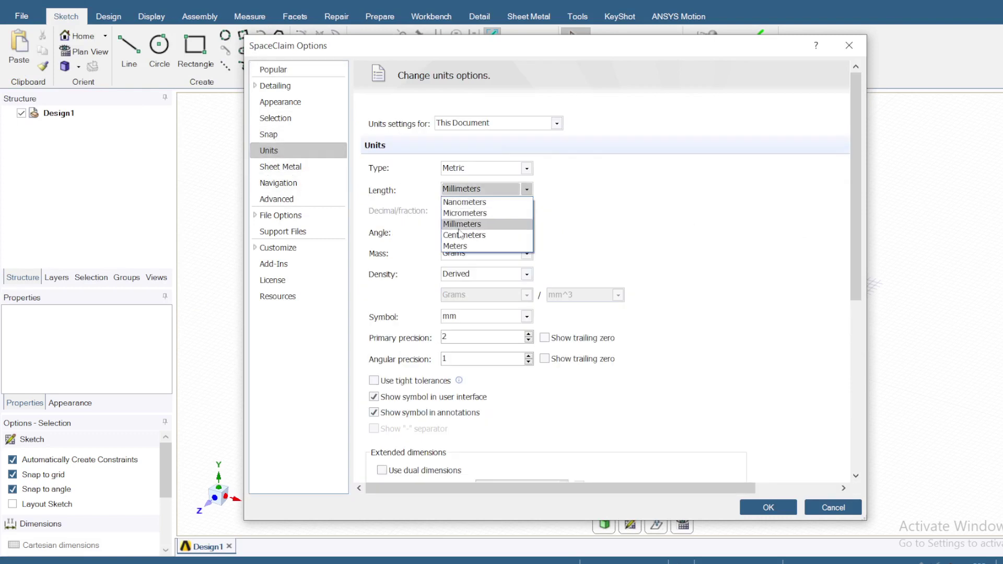
pyautogui.click(526, 245)
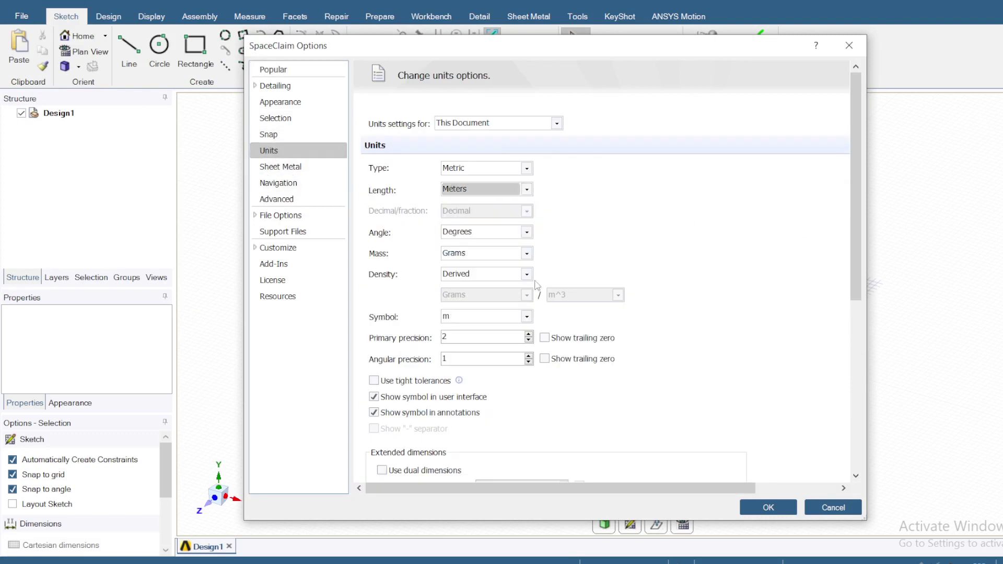
pyautogui.click(769, 508)
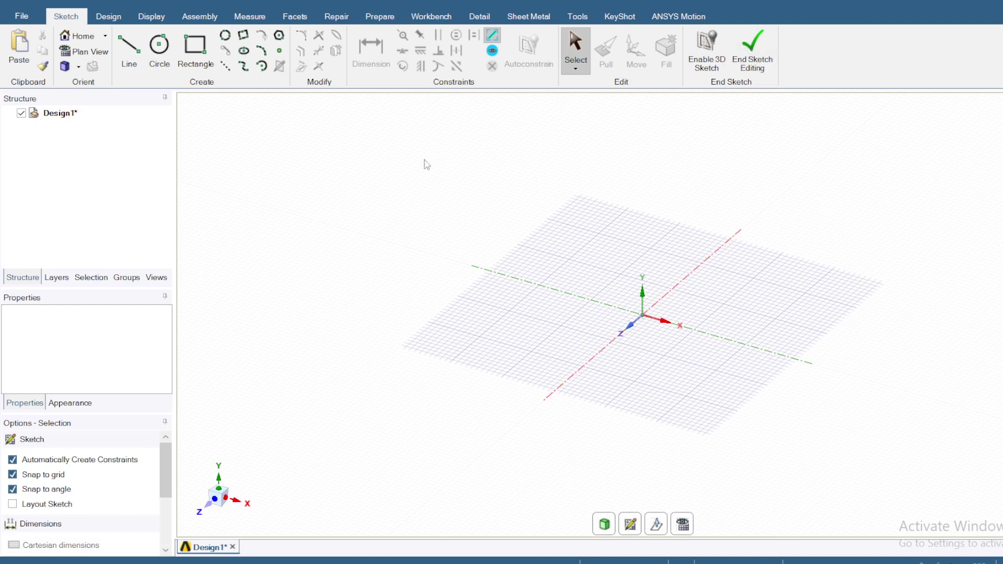
# Leave the default sketch plane, start a new sketch on the XY plane and view it in plan view
pyautogui.click(753, 50)
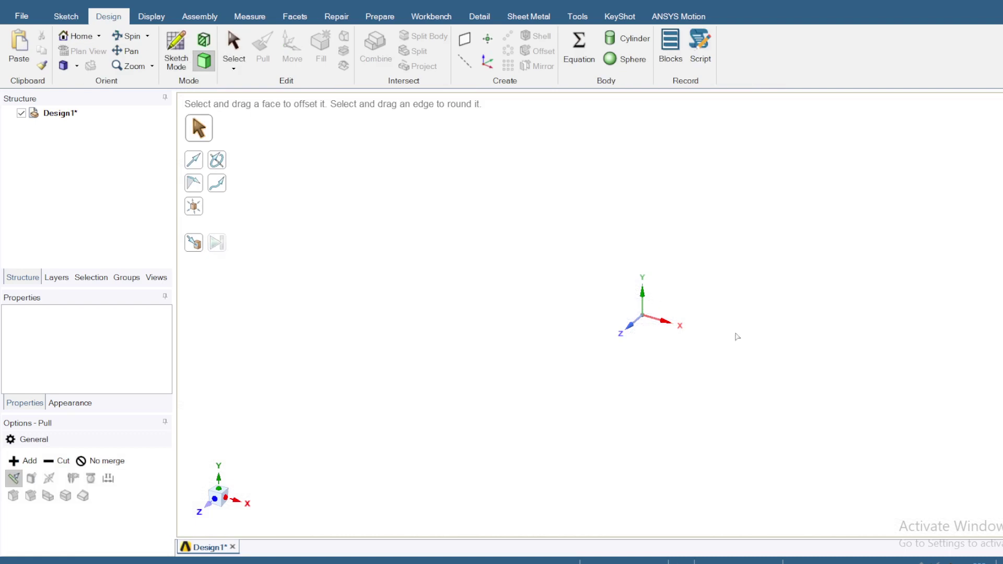
pyautogui.click(176, 49)
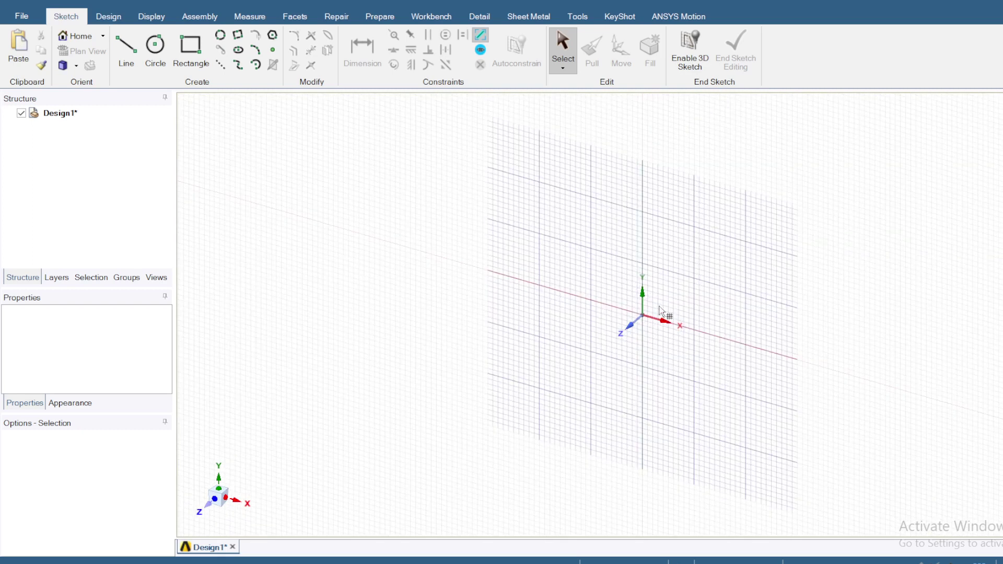
pyautogui.click(661, 312)
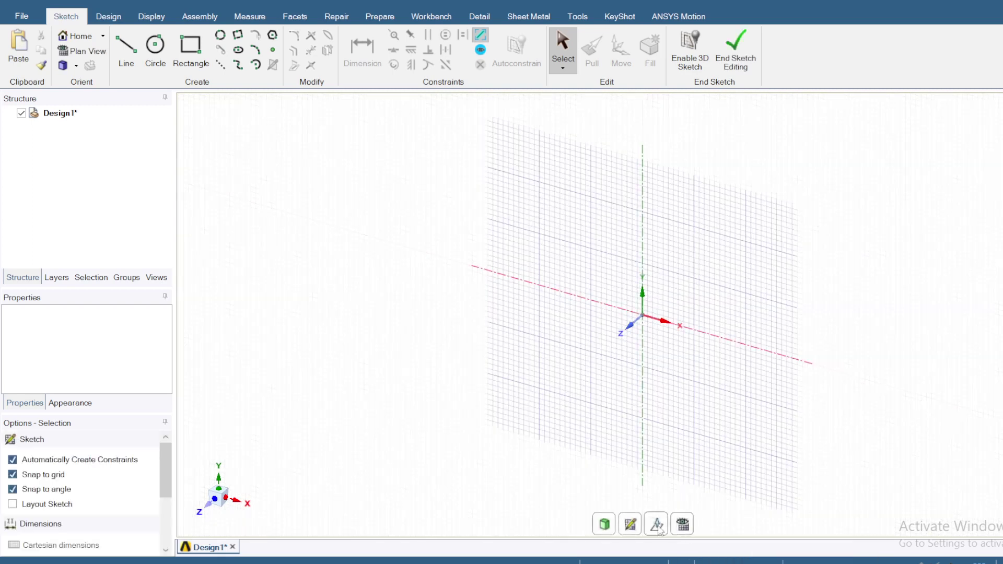
pyautogui.click(687, 527)
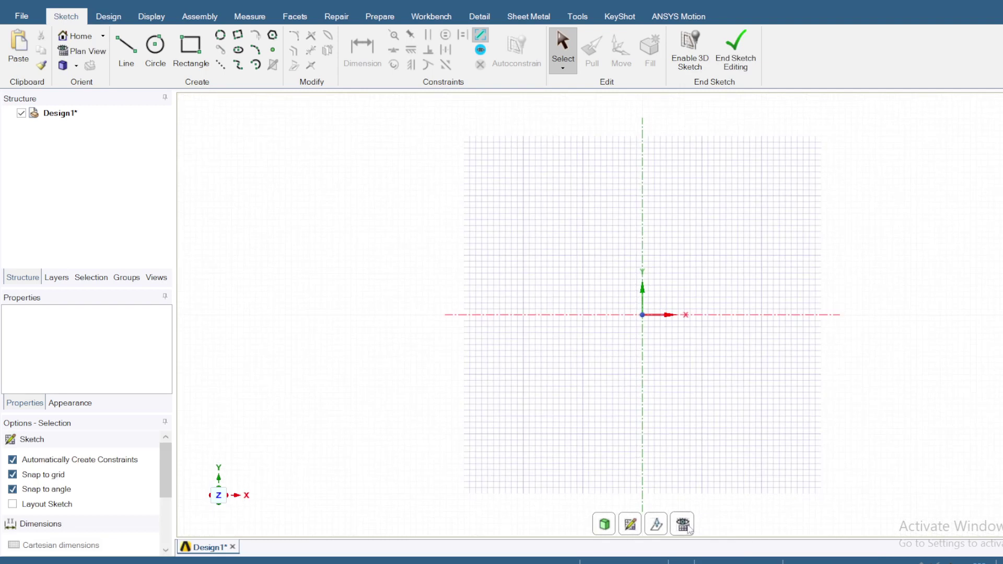
# Sketch a rectangle 3 m long and 0.1 m high from the origin and finish the sketch as a surface
pyautogui.click(202, 54)
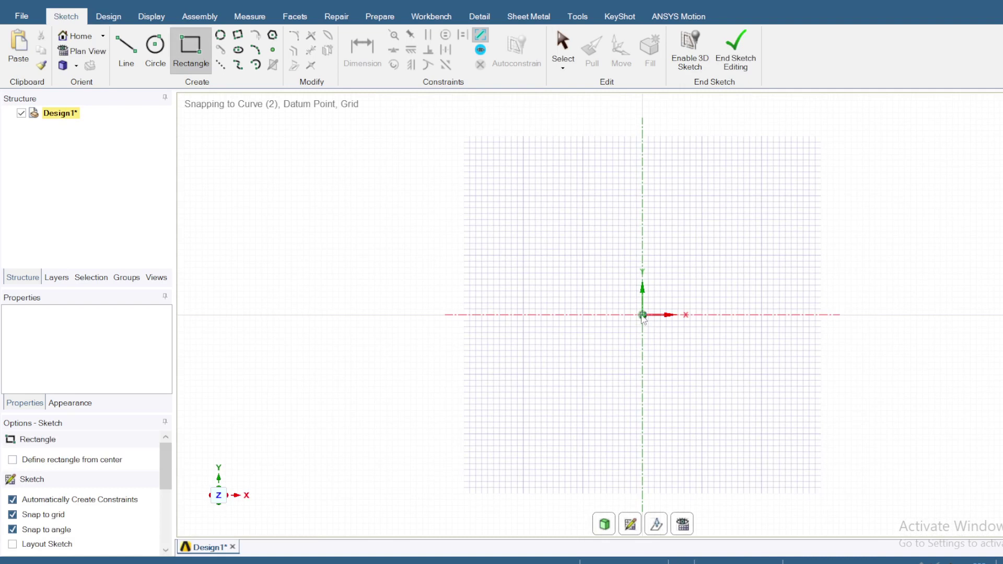
pyautogui.click(643, 315)
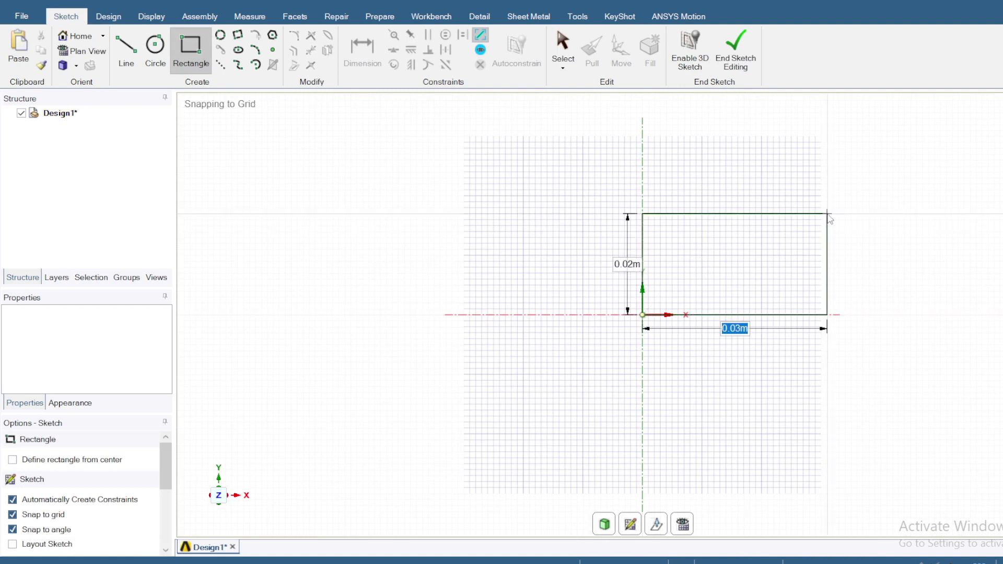
pyautogui.write('3')
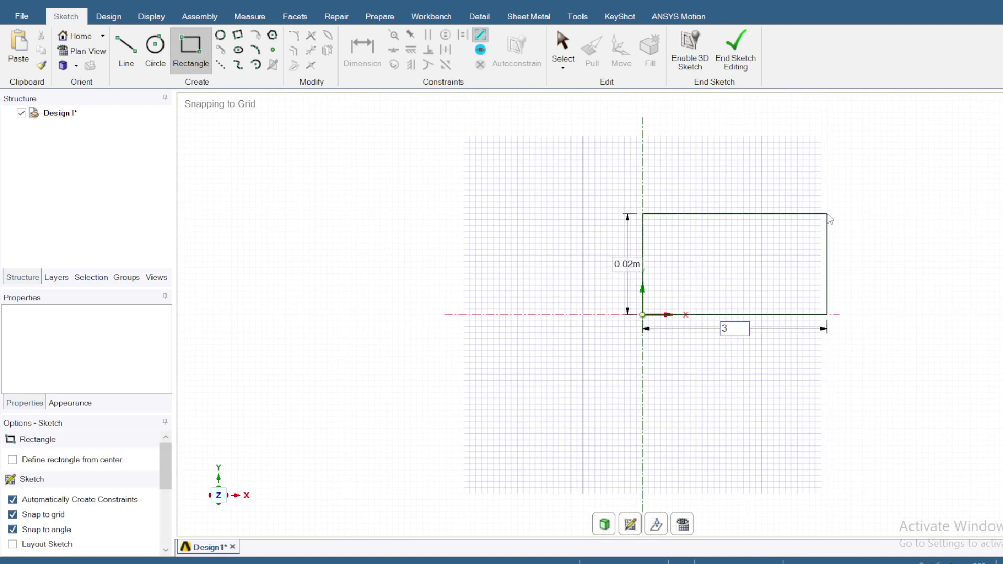
pyautogui.press('Return')
pyautogui.press('Tab')
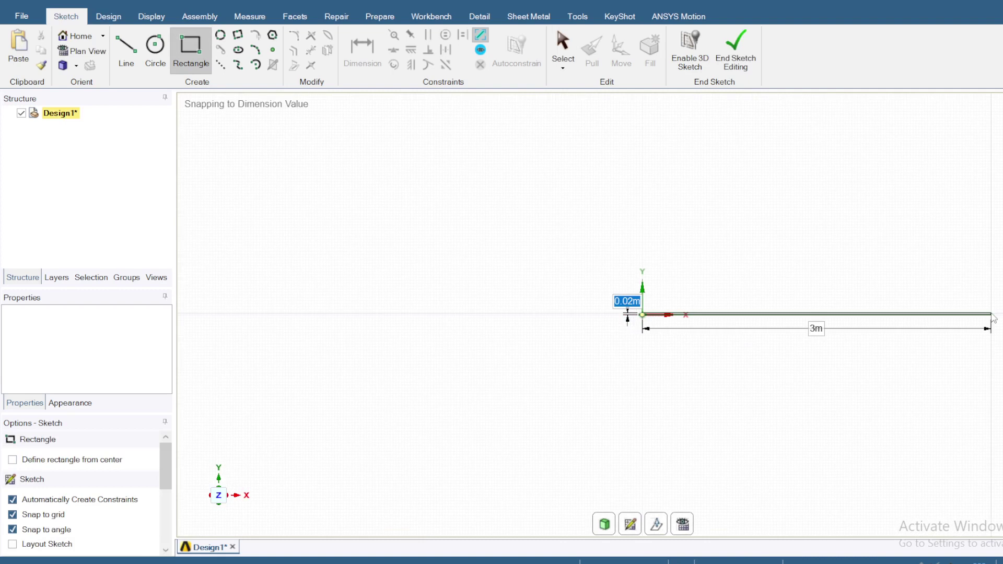
pyautogui.write('0.1')
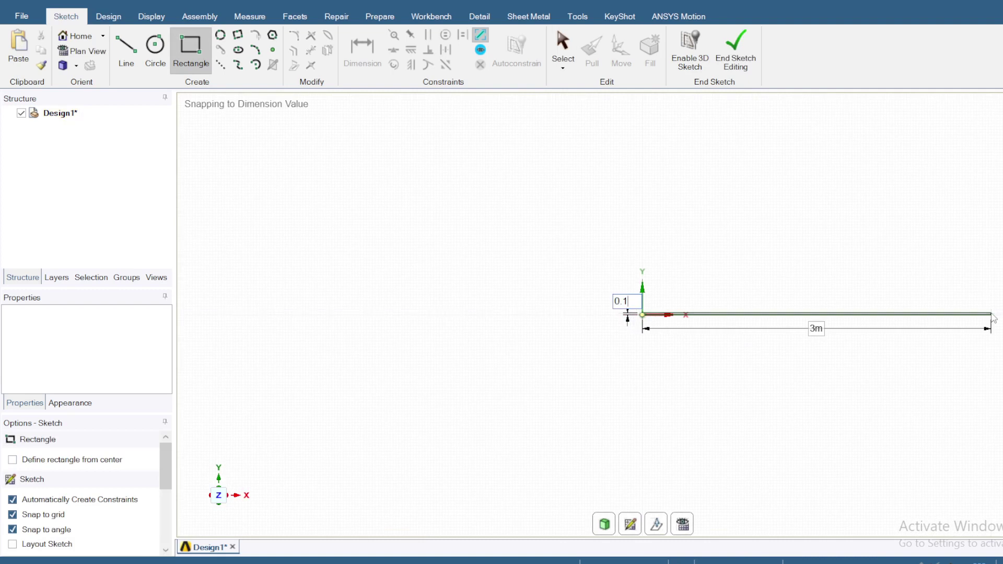
pyautogui.press('Return')
pyautogui.click(993, 317)
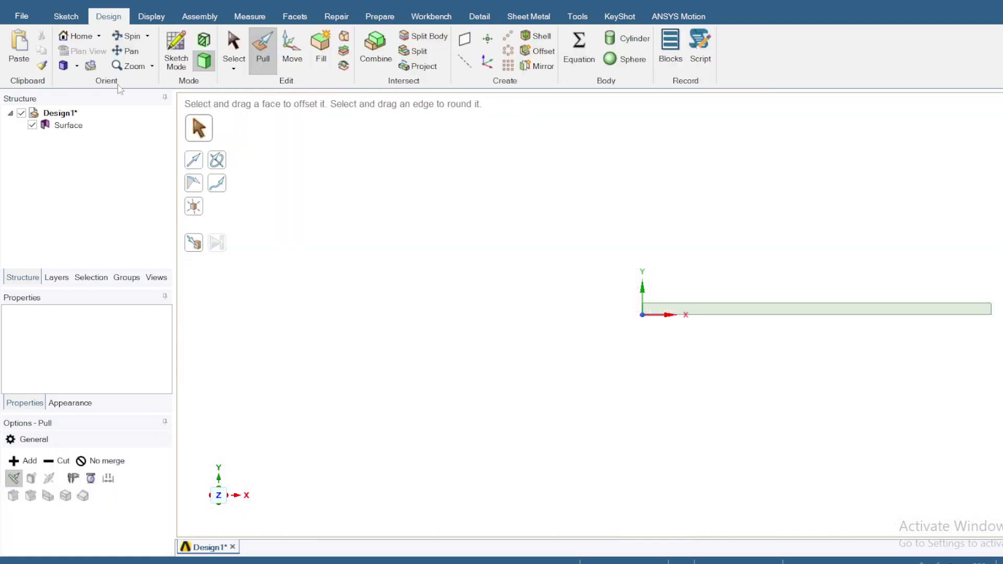
# Measure the distance between the two short ends of the rectangular surface
pyautogui.click(152, 66)
pyautogui.click(166, 85)
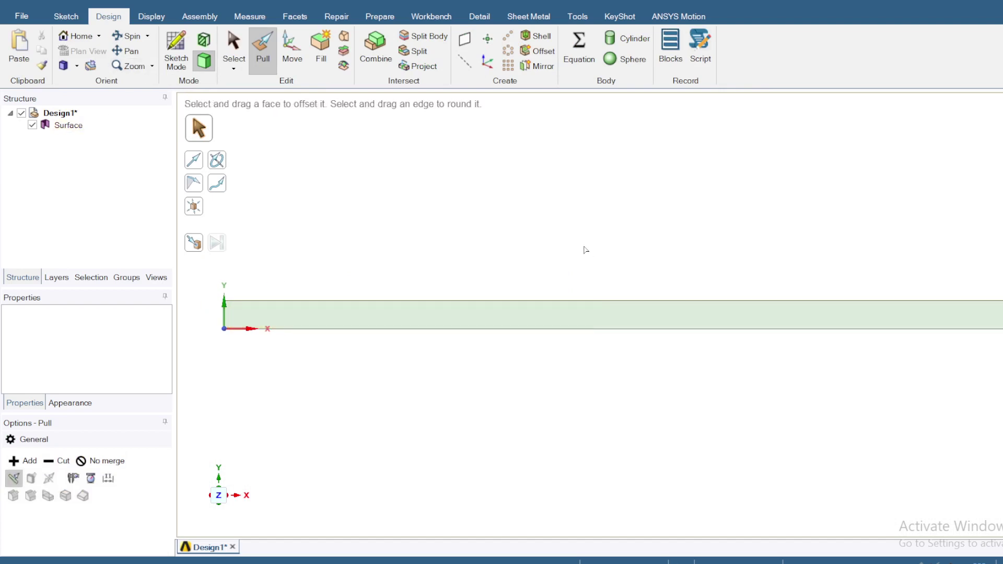
pyautogui.click(700, 419)
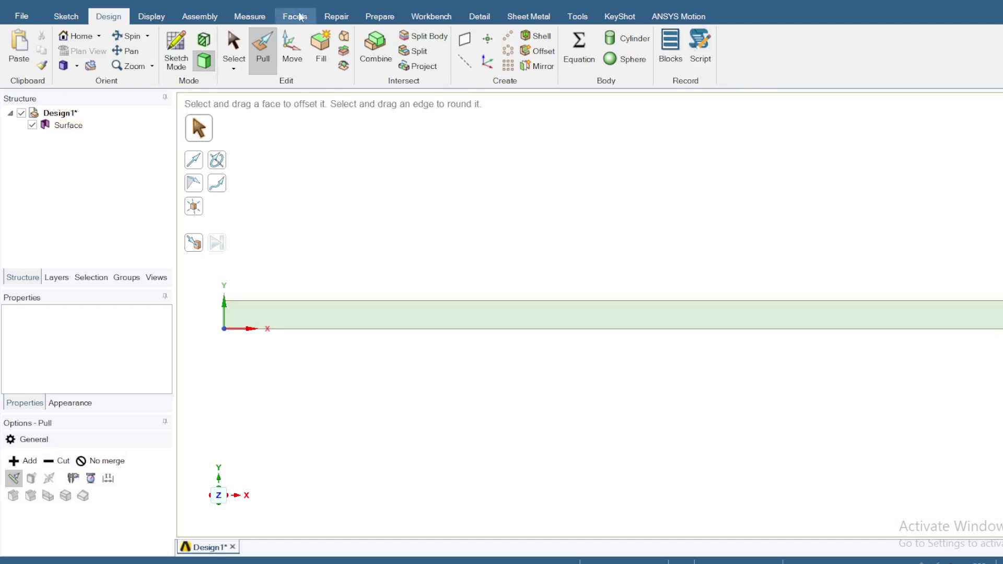
pyautogui.click(250, 20)
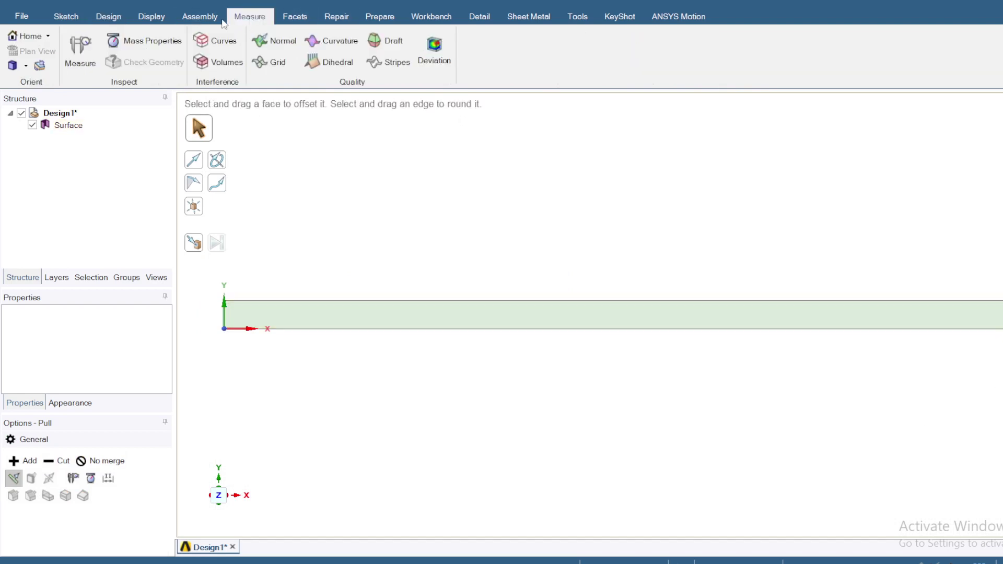
pyautogui.click(80, 52)
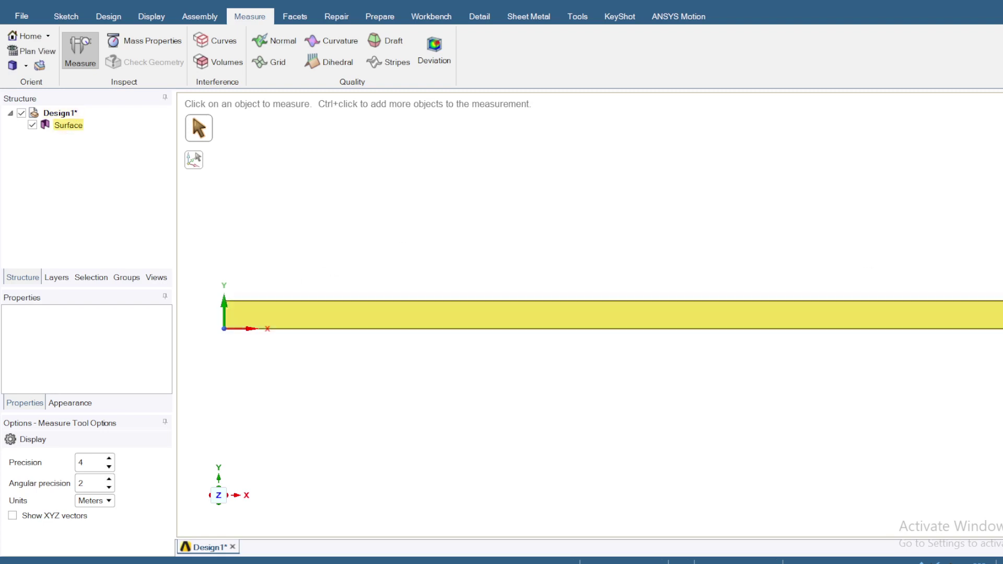
pyautogui.click(846, 326)
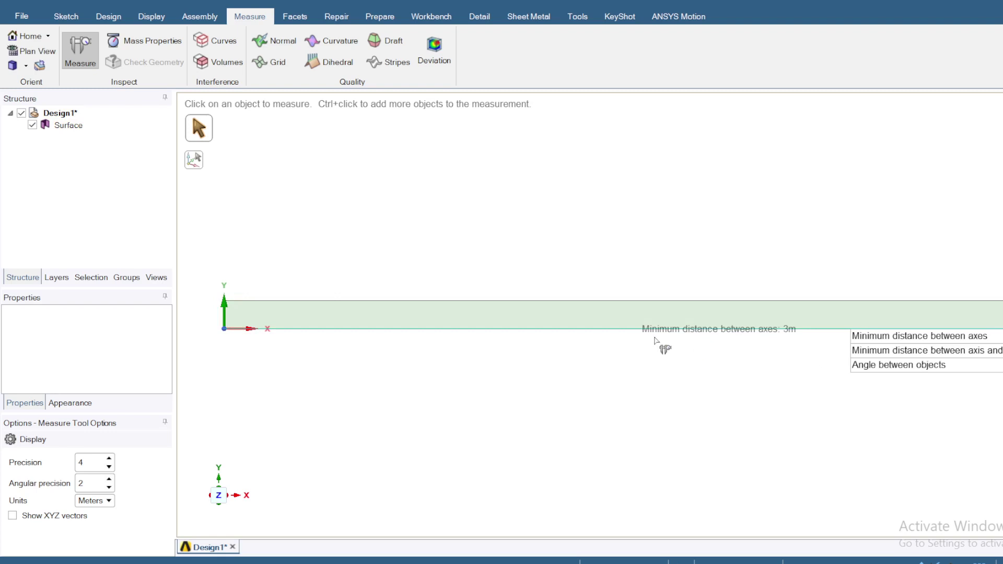
pyautogui.click(726, 385)
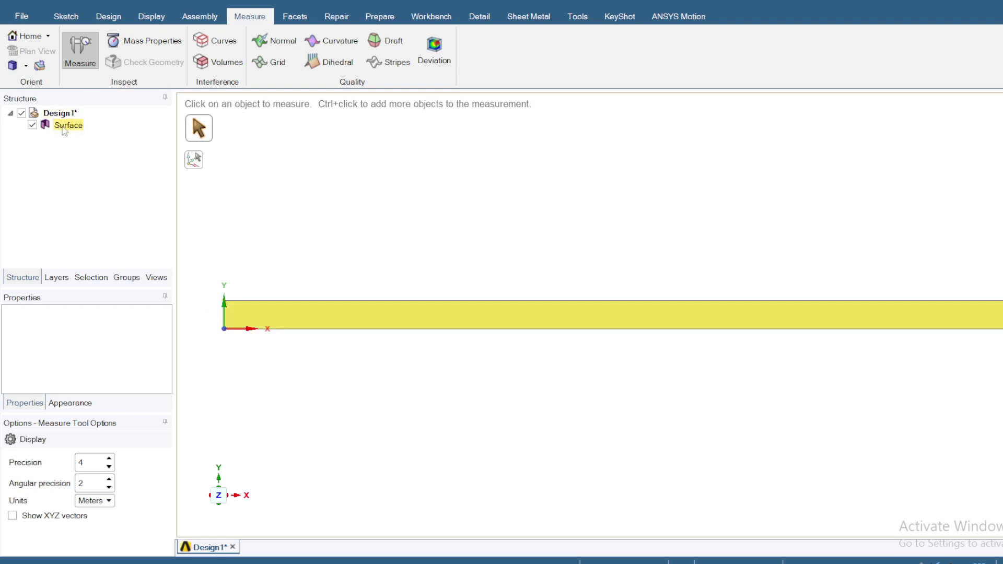
# Rename the Surface body in the structure tree as 2D Surface
pyautogui.rightClick(63, 126)
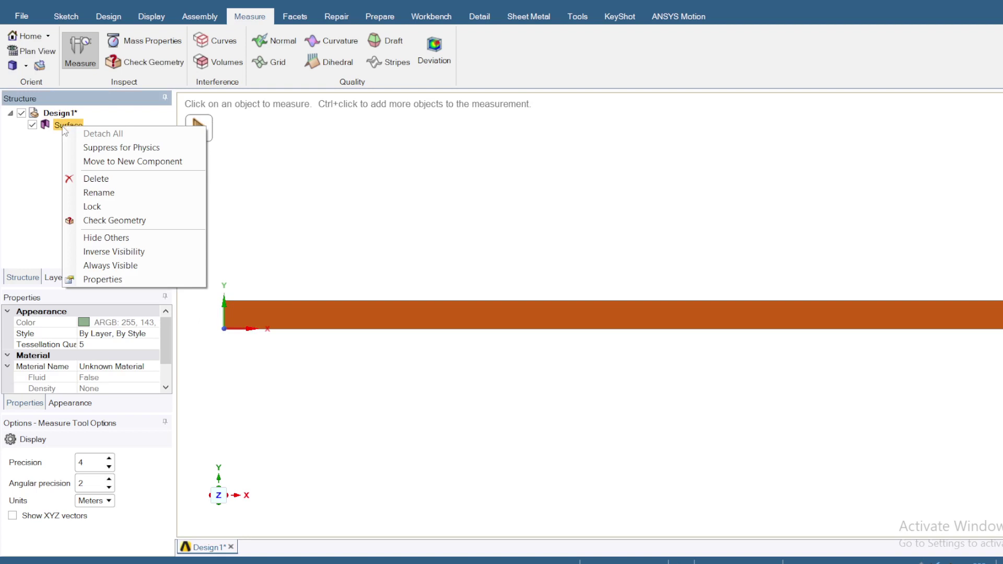
pyautogui.click(111, 193)
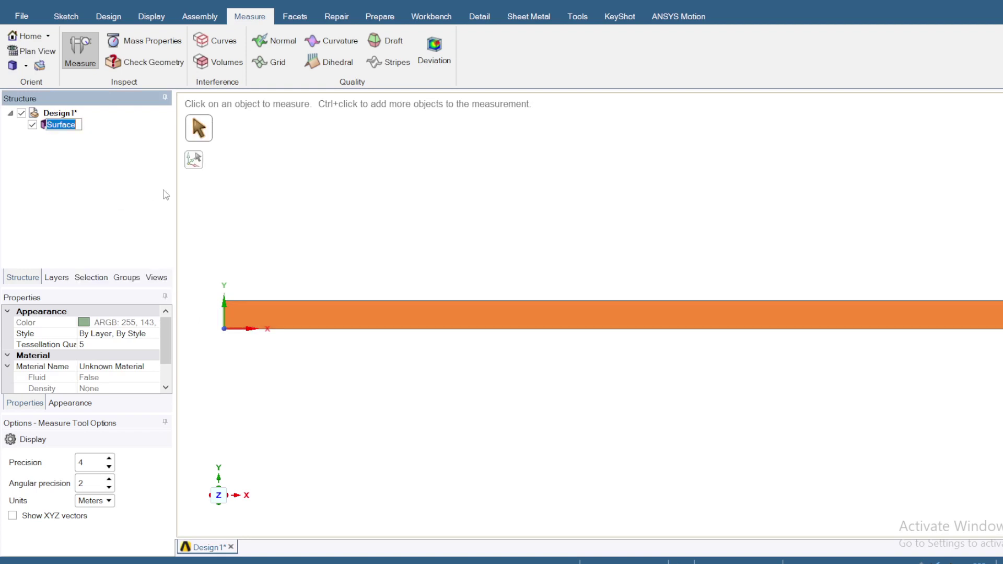
pyautogui.write('2D Surface')
pyautogui.press('Return')
pyautogui.click(532, 214)
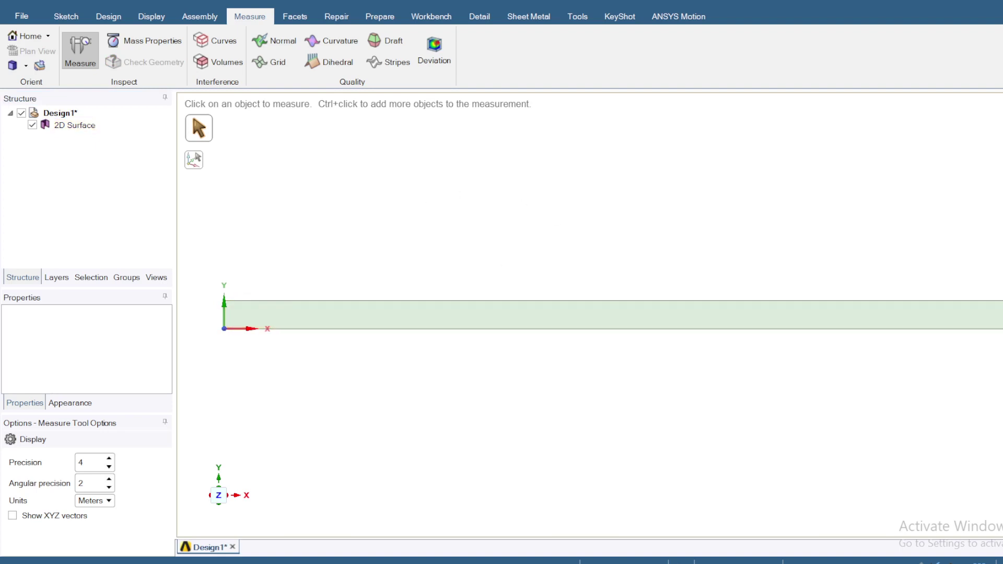
# Switch to the Laminar Flow picture in Paint and draw a blue centreline and a curved velocity profile across the pipe
pyautogui.hotkey('alt', 'Tab')
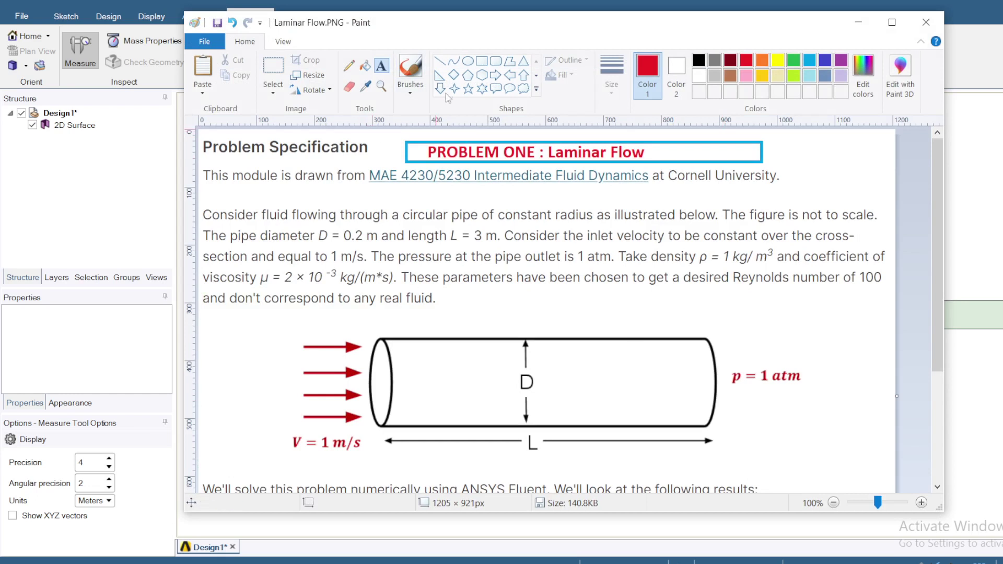
pyautogui.click(440, 60)
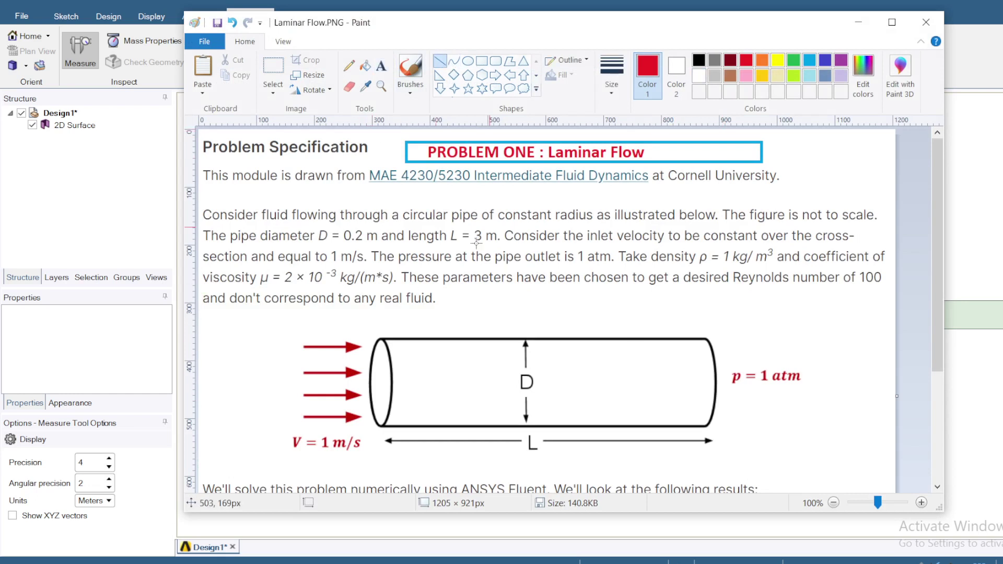
pyautogui.click(826, 61)
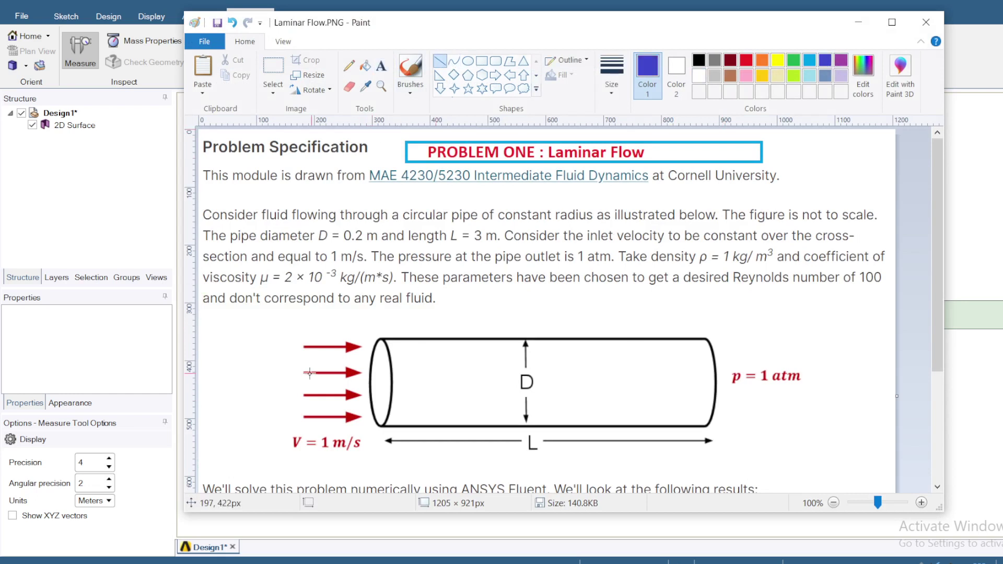
pyautogui.moveTo(275, 381); pyautogui.dragTo(844, 381)
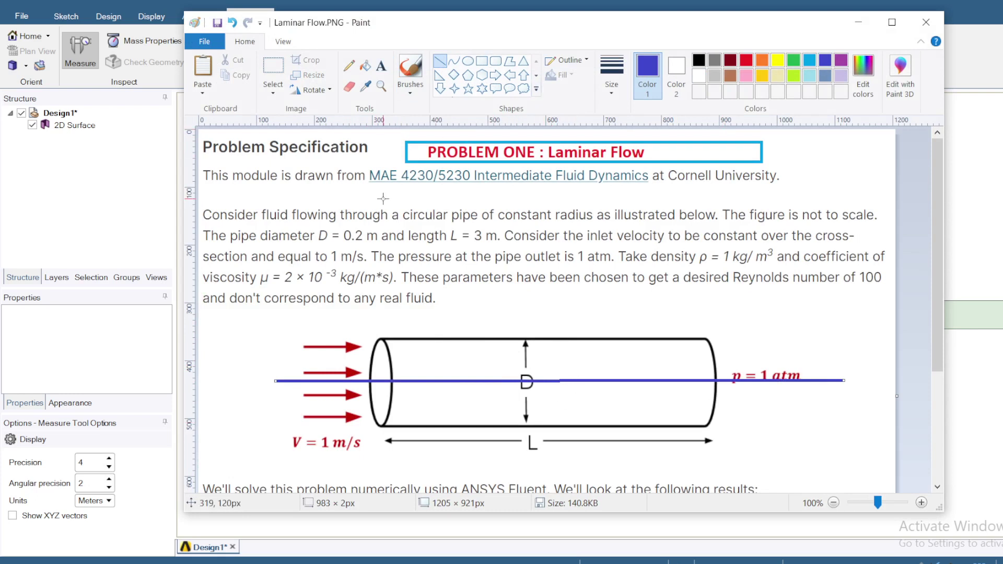
pyautogui.click(454, 61)
pyautogui.moveTo(529, 340); pyautogui.dragTo(610, 386)
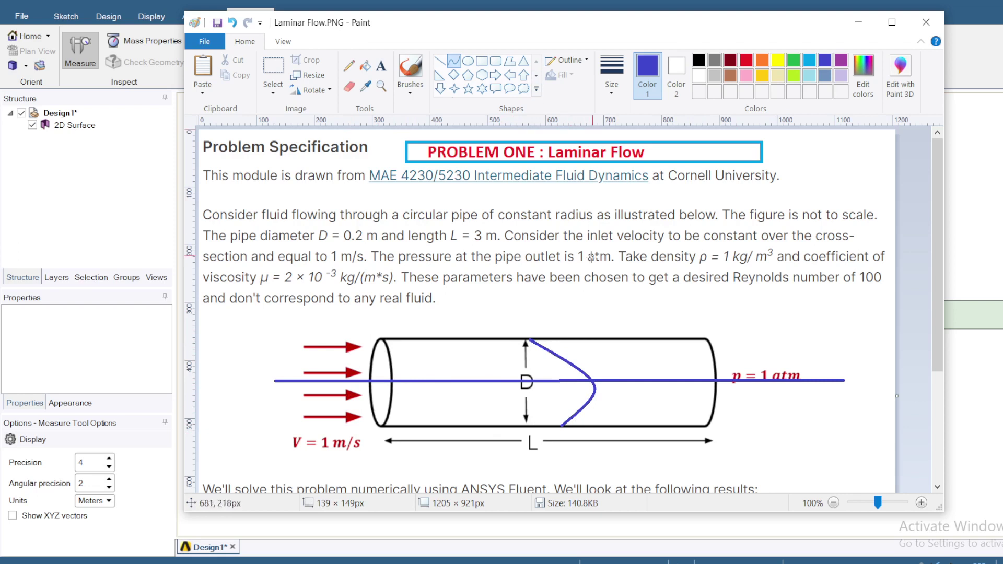
# Undo the curve and the centreline drawn on the pipe figure and minimize Paint
pyautogui.hotkey('ctrl', 'z')
pyautogui.hotkey('ctrl', 'z')
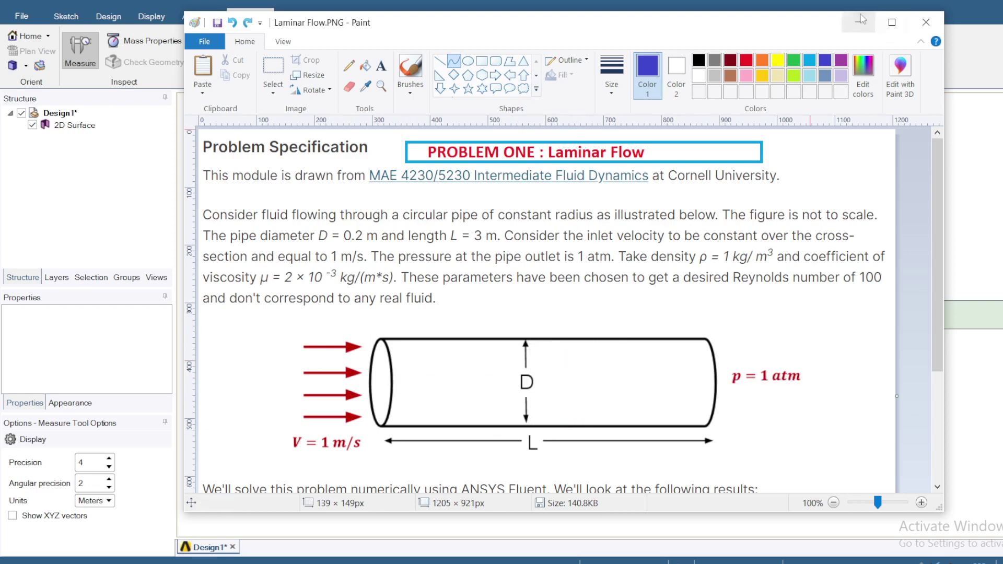
pyautogui.click(857, 22)
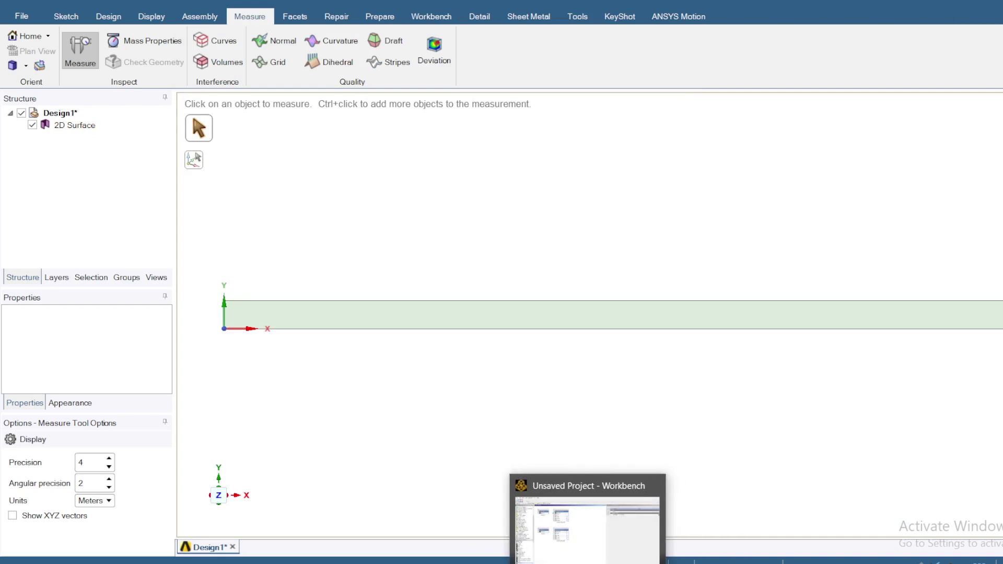
# Switch to Workbench and link the standalone Geometry system C to the Geometry cell of Fluid Flow (Fluent) system D
pyautogui.click(571, 554)
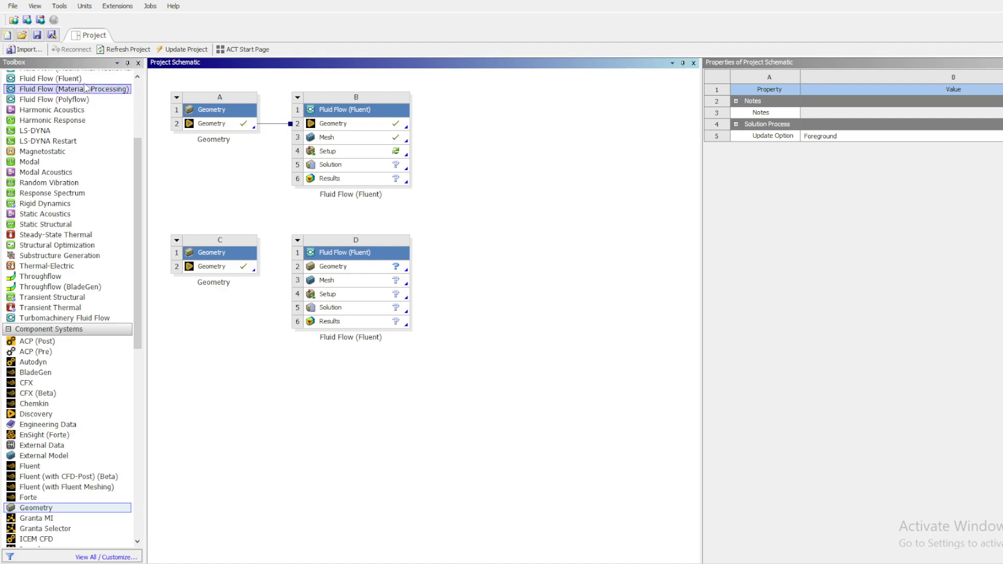
pyautogui.moveTo(211, 268); pyautogui.dragTo(355, 268)
pyautogui.click(504, 242)
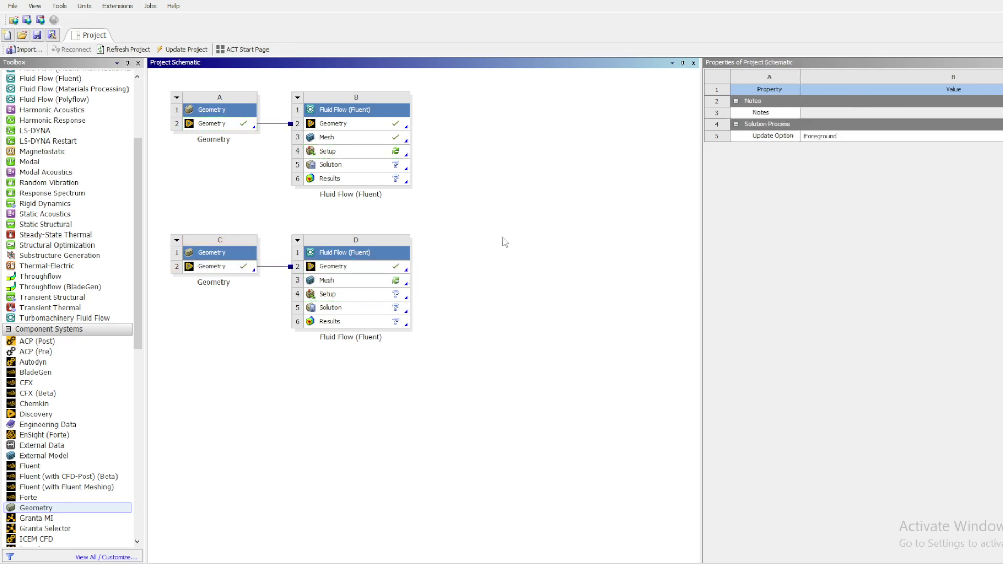
# Open the Mesh cell of Fluid Flow (Fluent) system D for editing
pyautogui.click(328, 282)
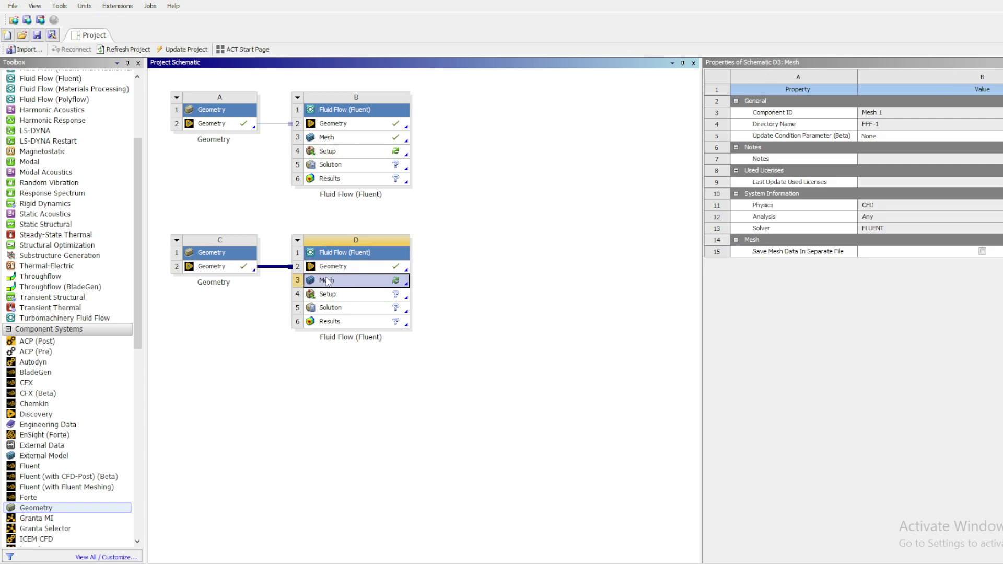
pyautogui.rightClick(326, 278)
pyautogui.click(356, 287)
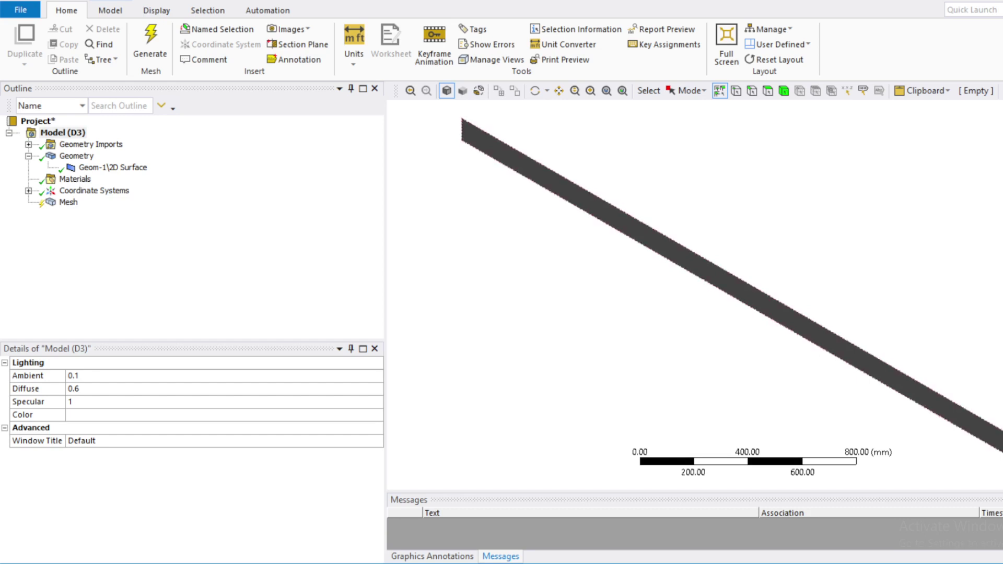
# View the pipe surface face-on along the Z axis and generate a mesh with the default settings
pyautogui.scroll(1, 648, 330)
pyautogui.scroll(-2, 702, 335)
pyautogui.scroll(-1, 702, 335)
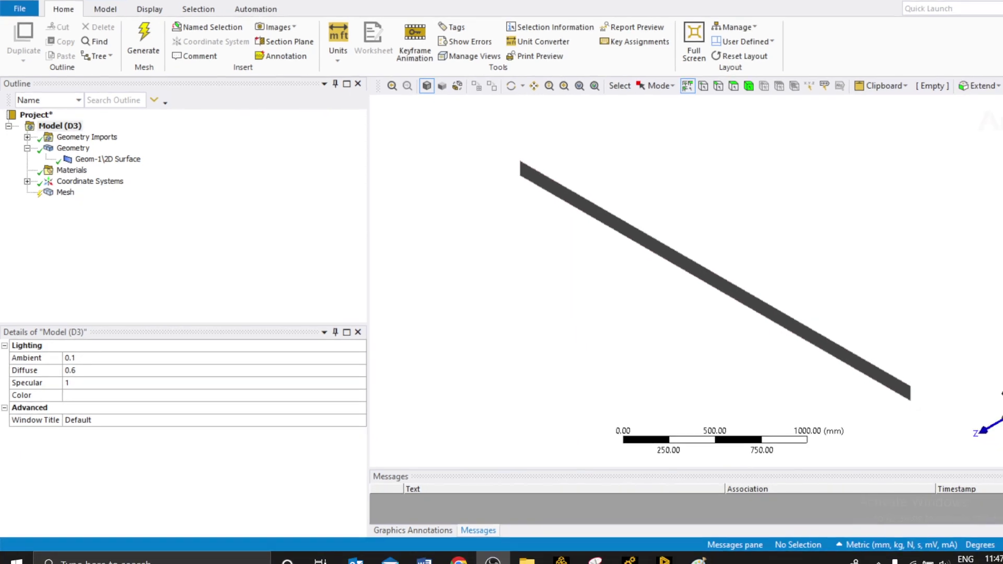
pyautogui.click(983, 435)
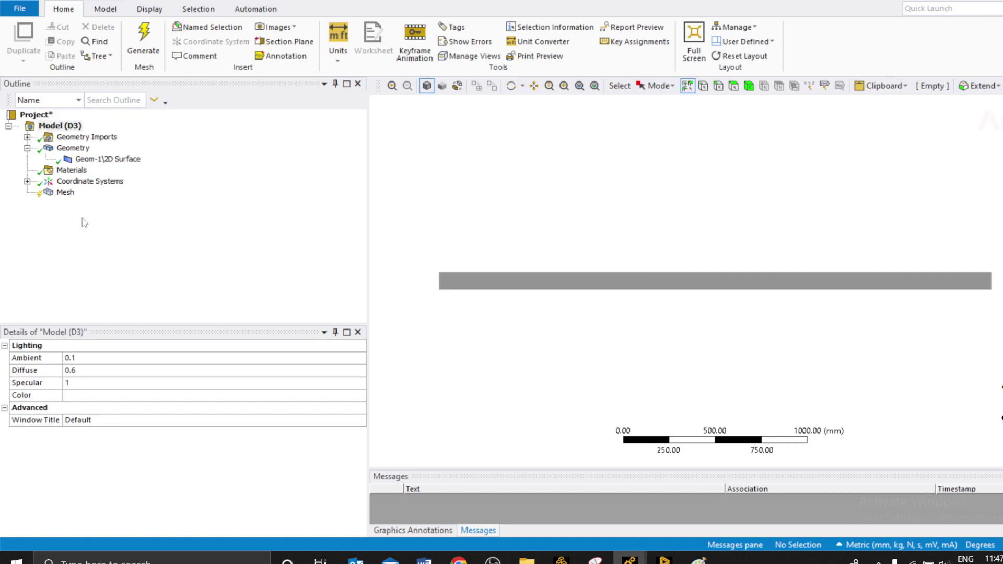
pyautogui.rightClick(63, 193)
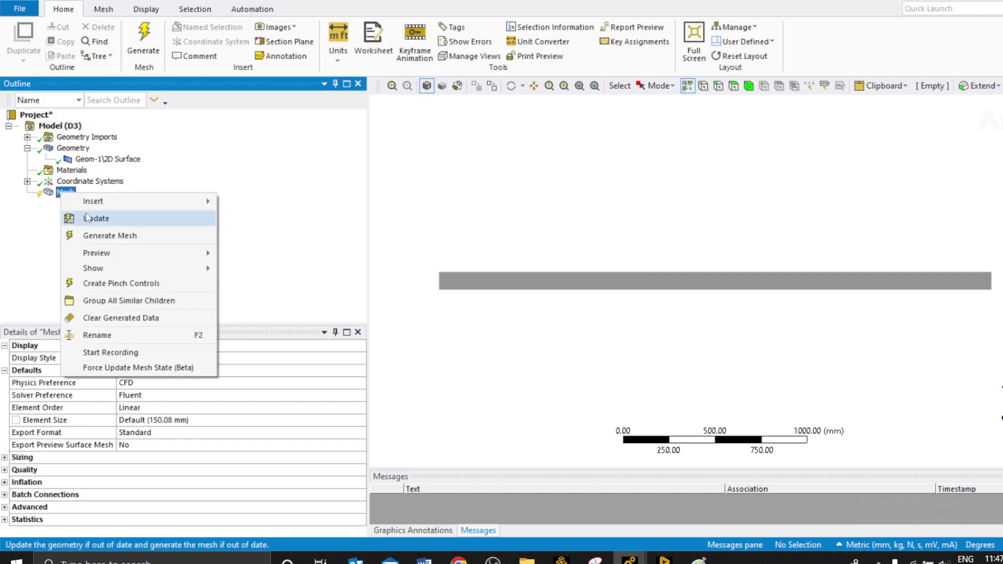
pyautogui.click(96, 236)
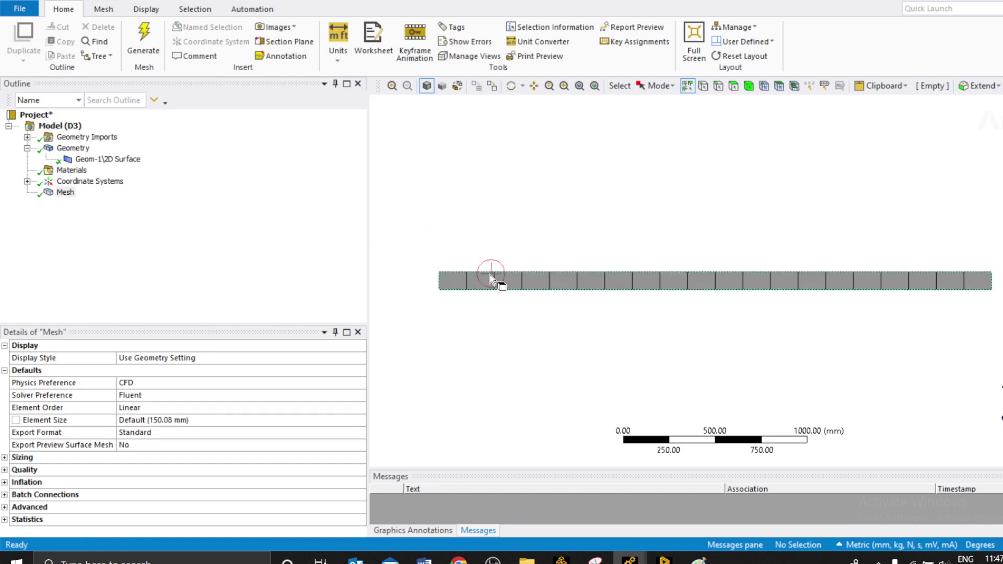
pyautogui.scroll(-1, 972, 281)
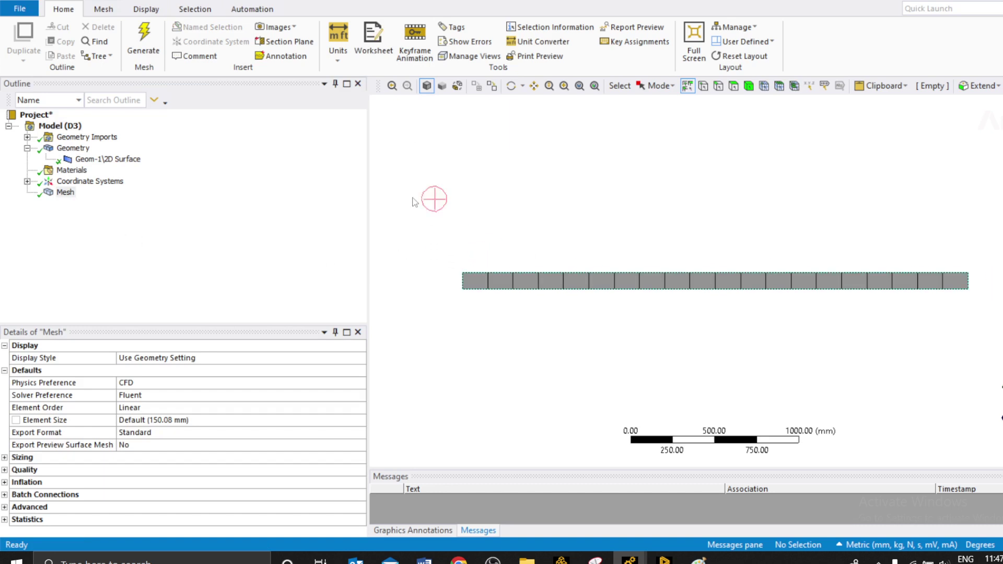
# Insert a mesh sizing scoped to the two short end edges of the pipe surface
pyautogui.rightClick(66, 196)
pyautogui.moveTo(133, 203)
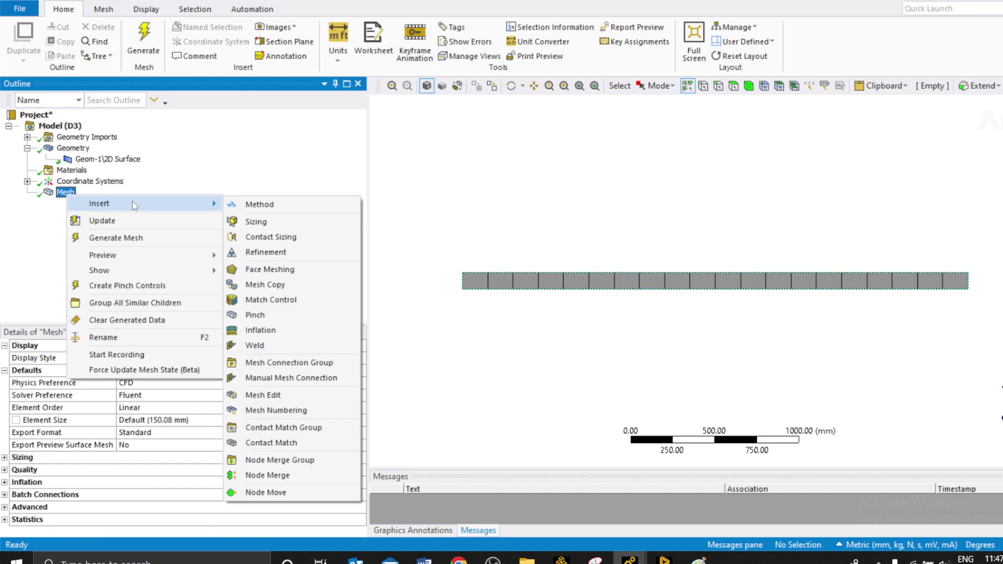
pyautogui.click(271, 228)
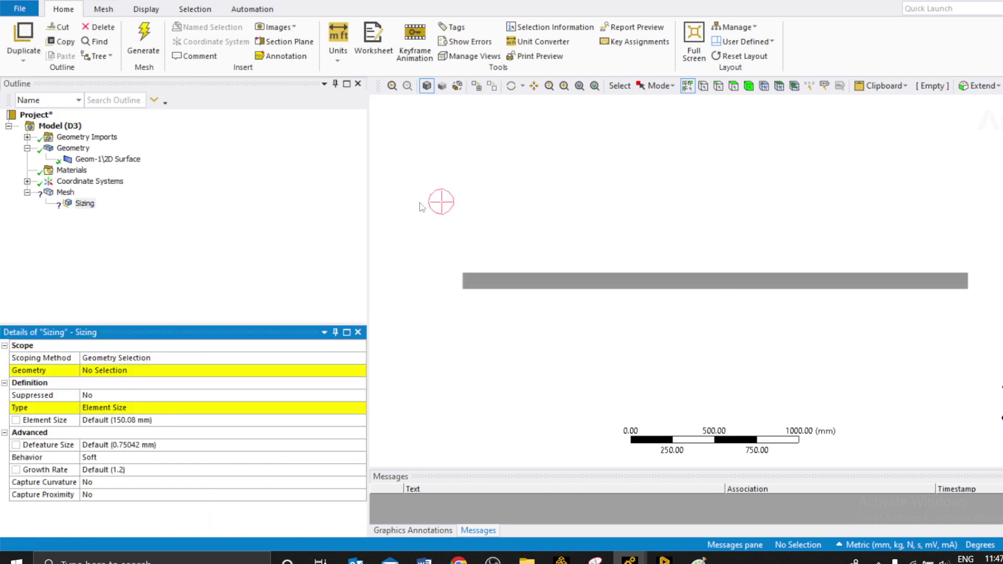
pyautogui.click(719, 85)
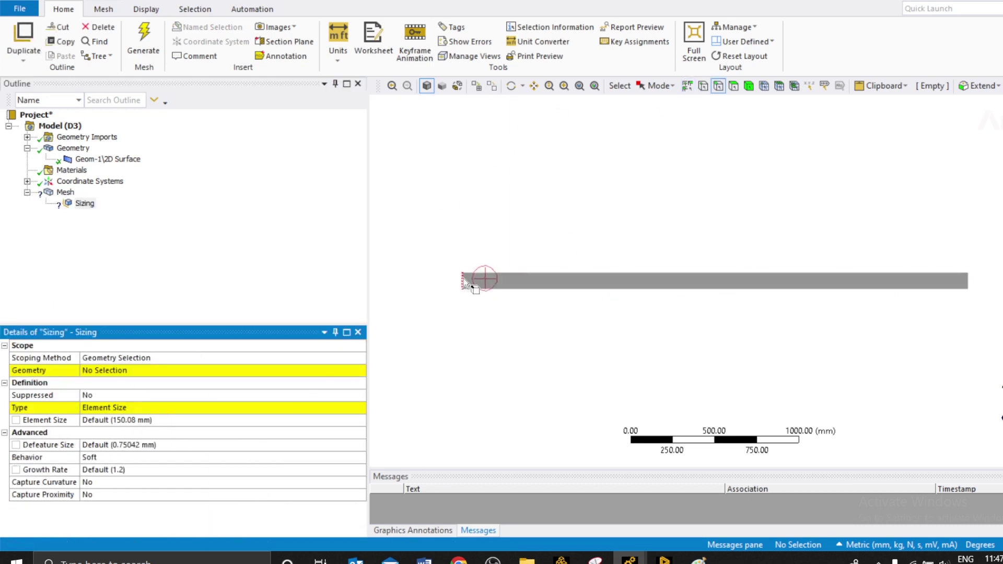
pyautogui.click(463, 280)
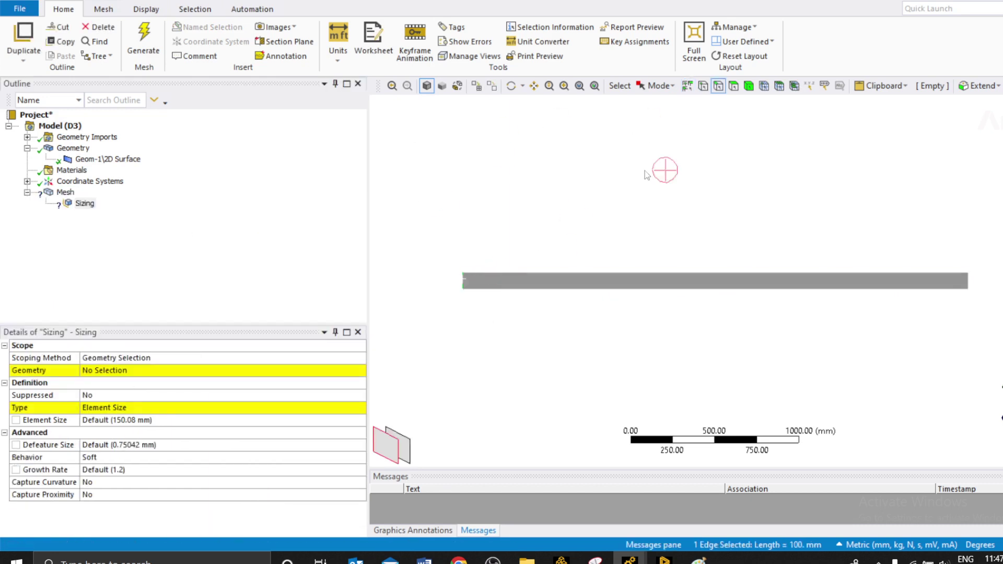
pyautogui.keyDown('ctrl'); pyautogui.click(968, 280); pyautogui.keyUp('ctrl')
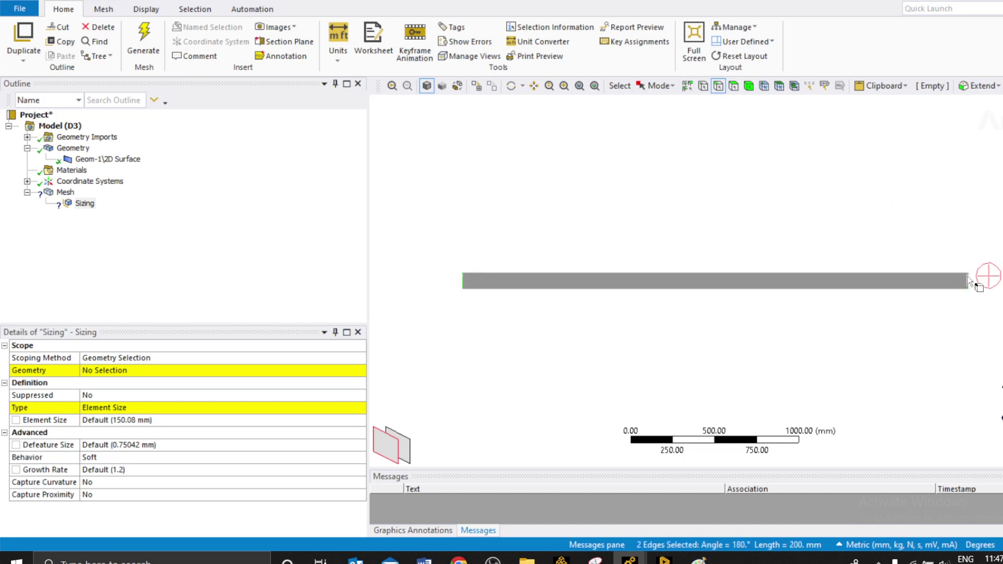
pyautogui.click(116, 372)
pyautogui.click(116, 372)
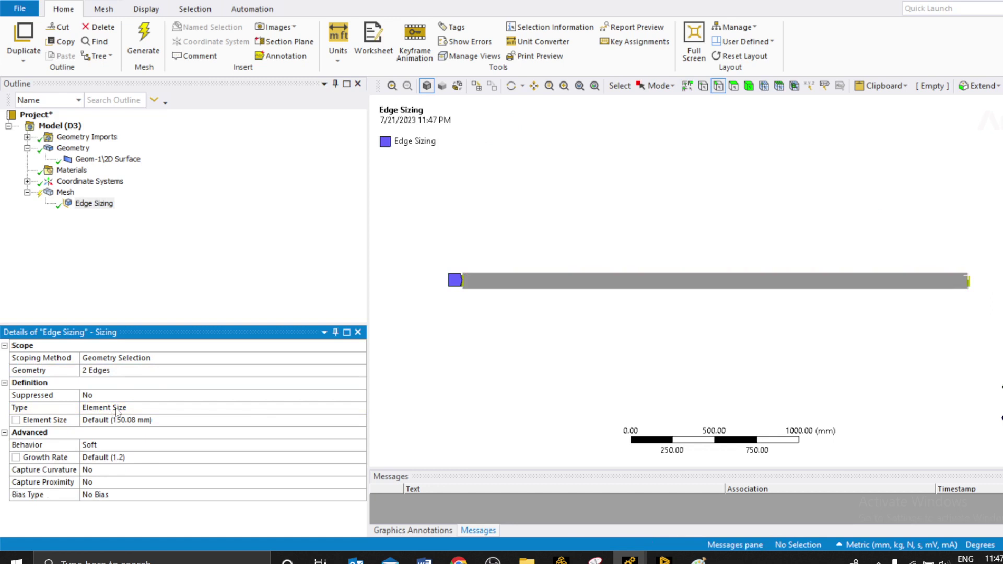
# Set the edge sizing type to Number of Divisions with 10 divisions
pyautogui.click(355, 408)
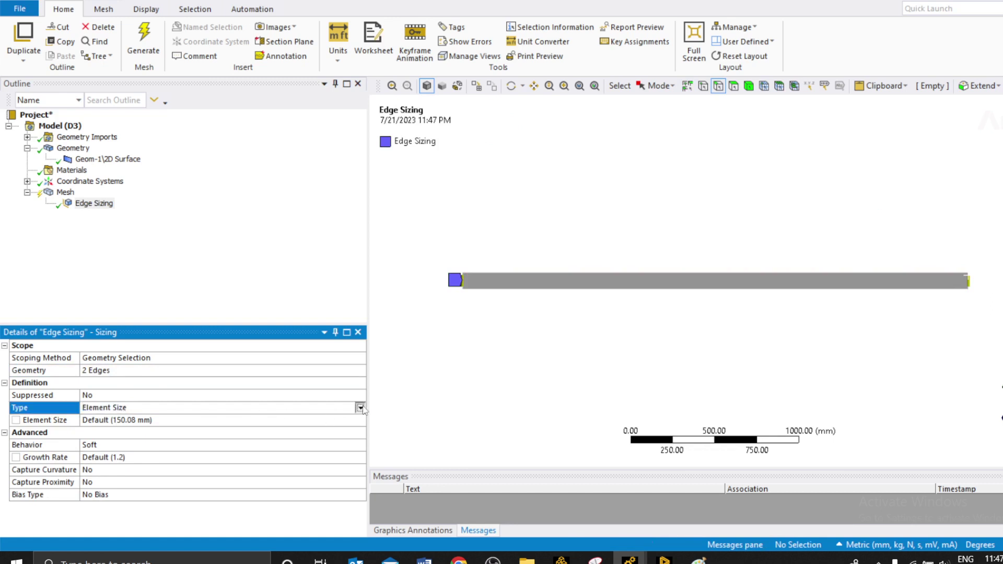
pyautogui.click(360, 408)
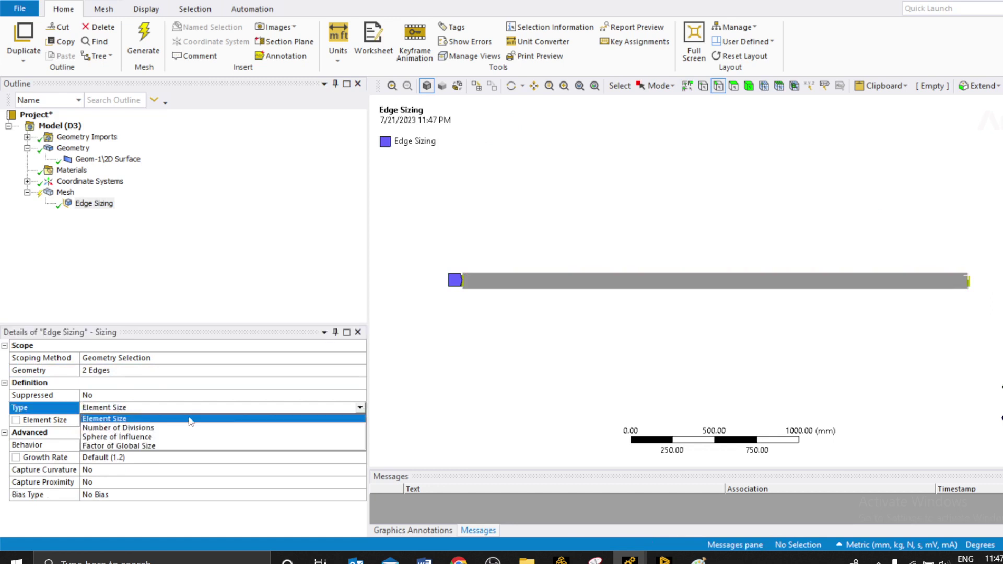
pyautogui.click(156, 428)
pyautogui.click(131, 421)
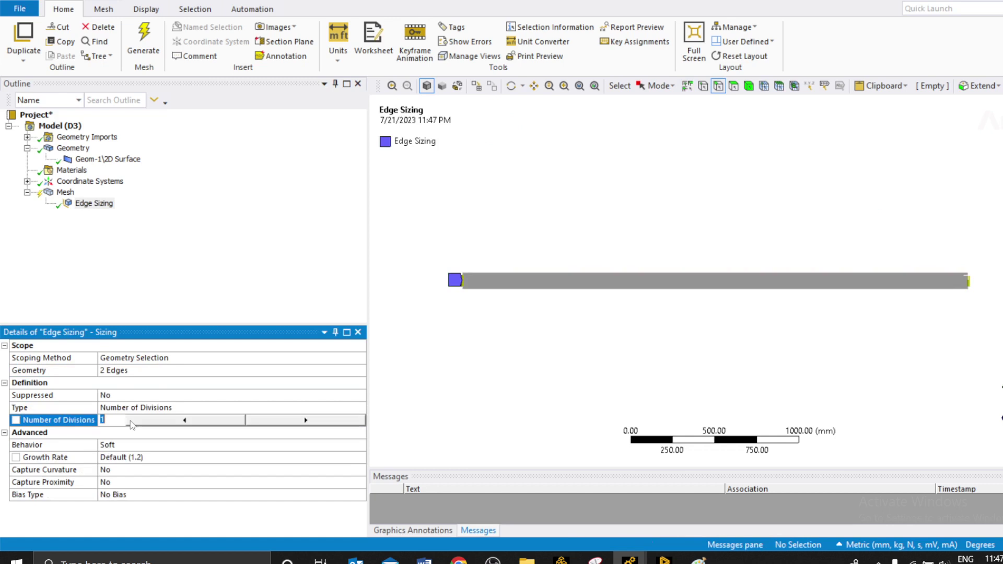
pyautogui.write('10')
pyautogui.press('Return')
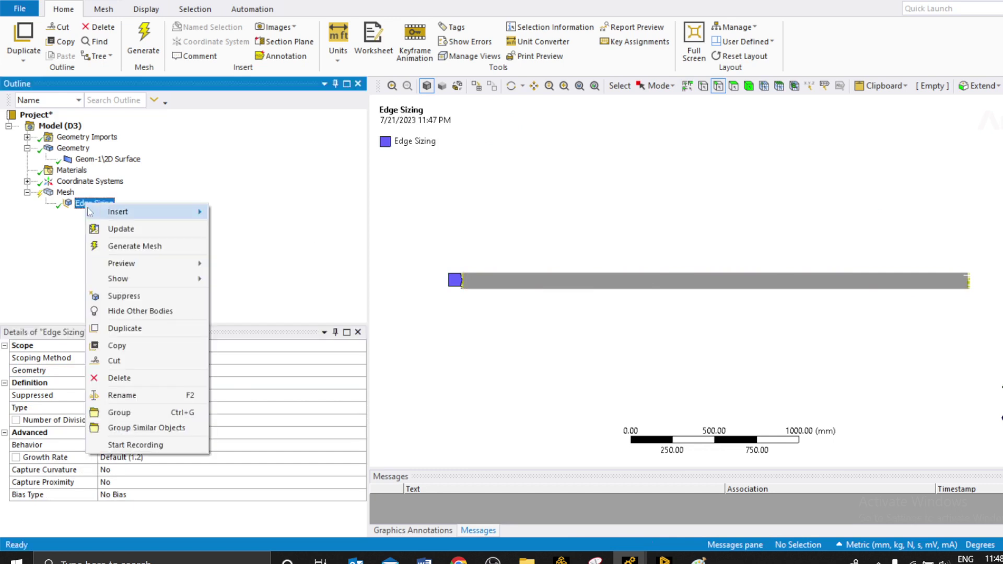
# Duplicate the edge sizing, scope the copy to the two long edges of the surface, and update the mesh
pyautogui.click(131, 328)
pyautogui.click(131, 371)
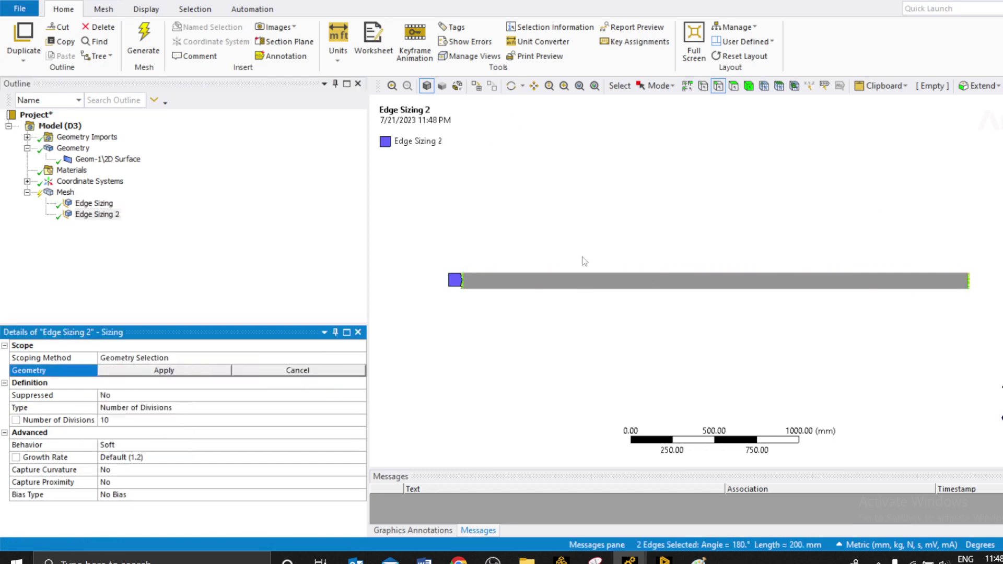
pyautogui.click(588, 273)
pyautogui.keyDown('ctrl'); pyautogui.click(592, 291); pyautogui.keyUp('ctrl')
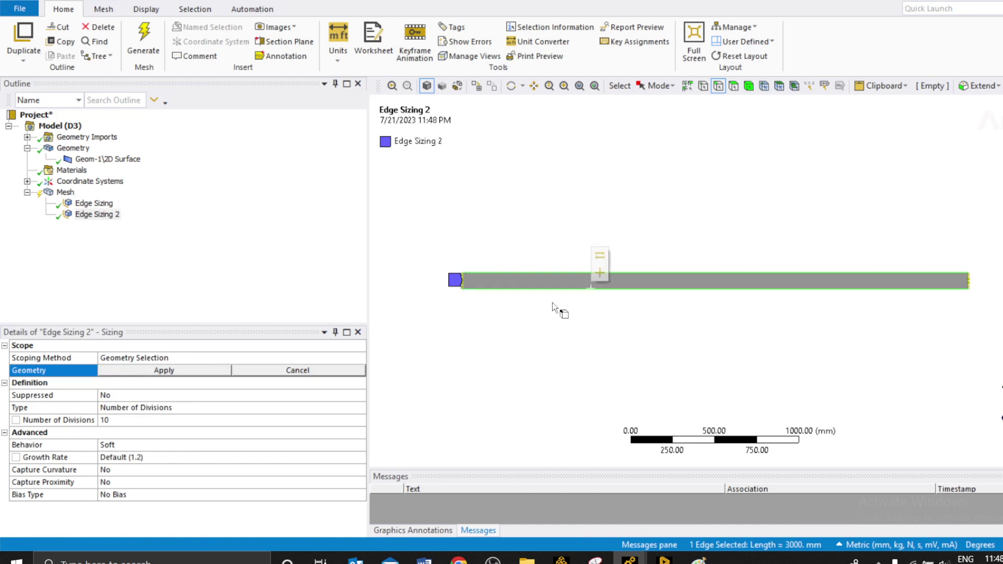
pyautogui.click(141, 370)
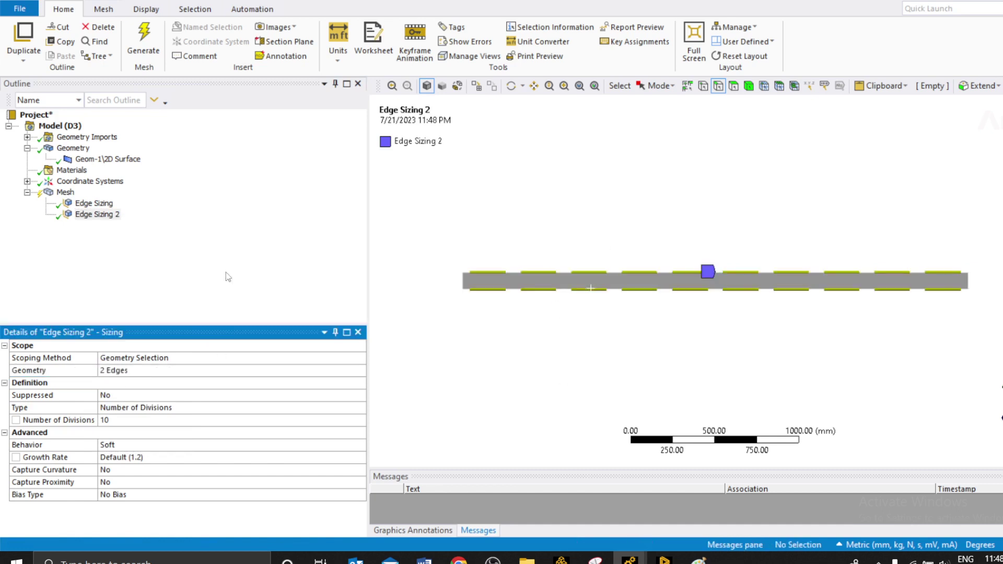
pyautogui.rightClick(64, 195)
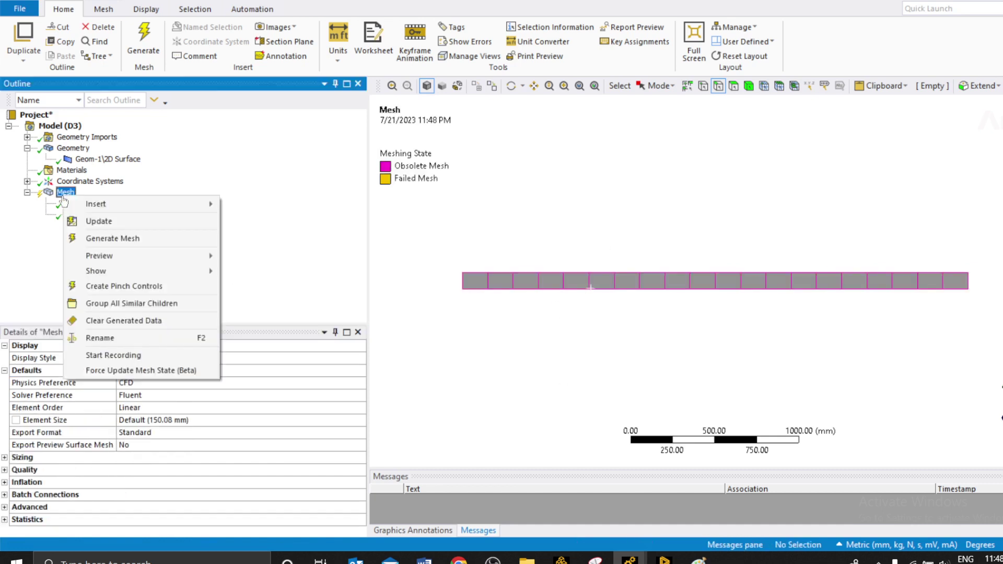
pyautogui.click(100, 220)
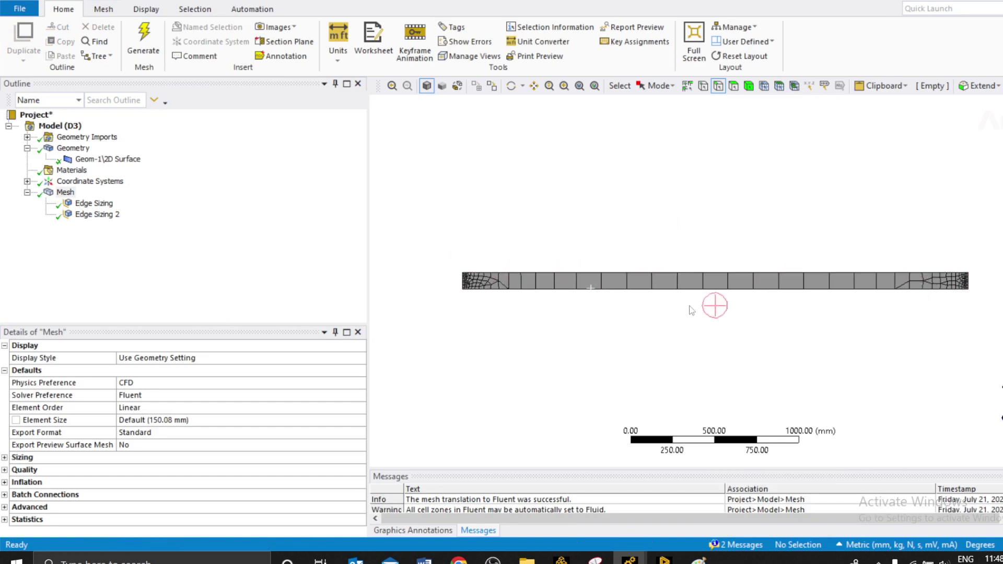
# Set the number of divisions on the two long edges to 100 and update the mesh
pyautogui.click(94, 220)
pyautogui.click(122, 422)
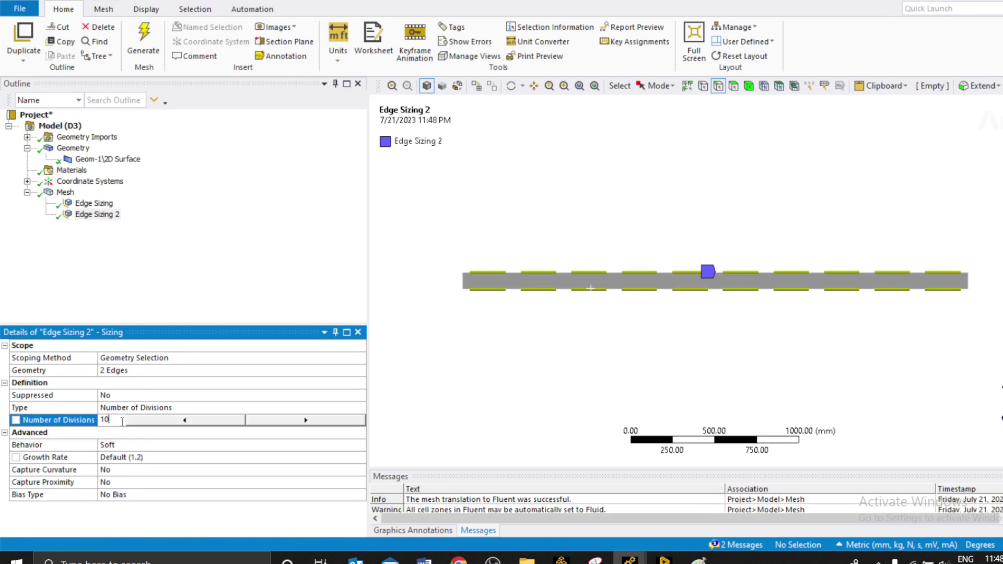
pyautogui.write('100')
pyautogui.press('Return')
pyautogui.click(65, 192)
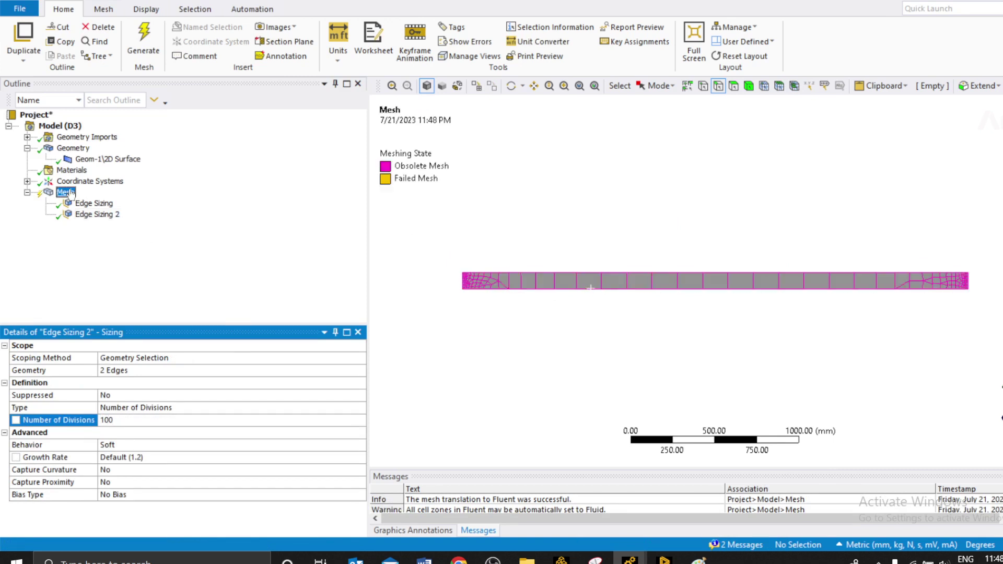
pyautogui.rightClick(67, 193)
pyautogui.click(105, 215)
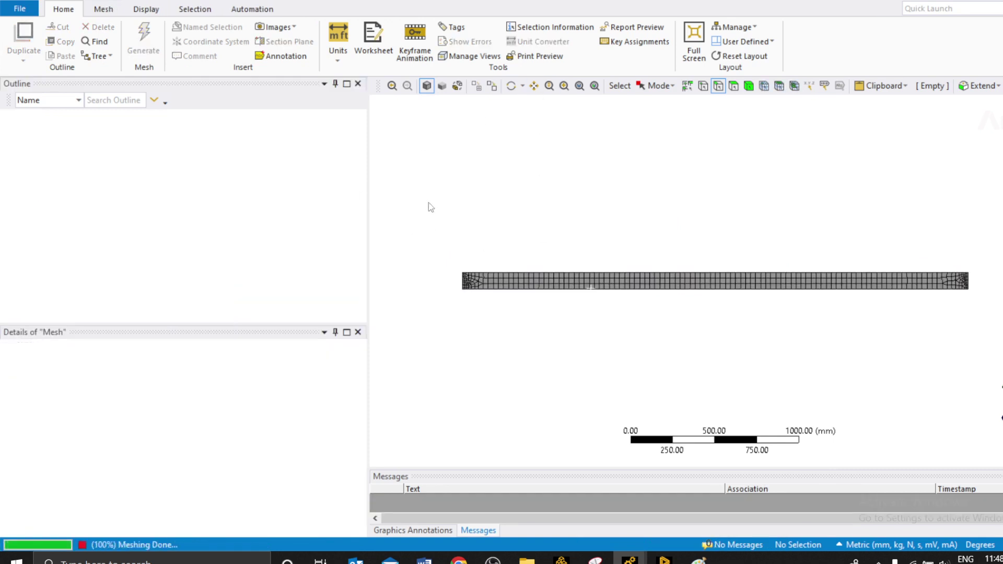
# Examine the element layout at the short end of the pipe mesh up close, and return to the full view
pyautogui.click(565, 86)
pyautogui.moveTo(447, 254); pyautogui.dragTo(970, 309)
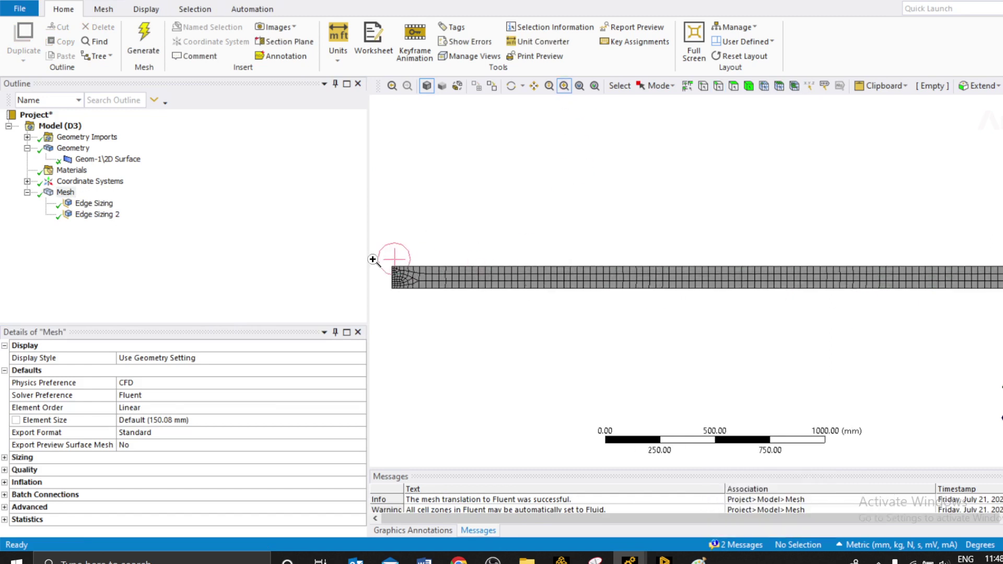
pyautogui.moveTo(382, 242); pyautogui.dragTo(451, 299)
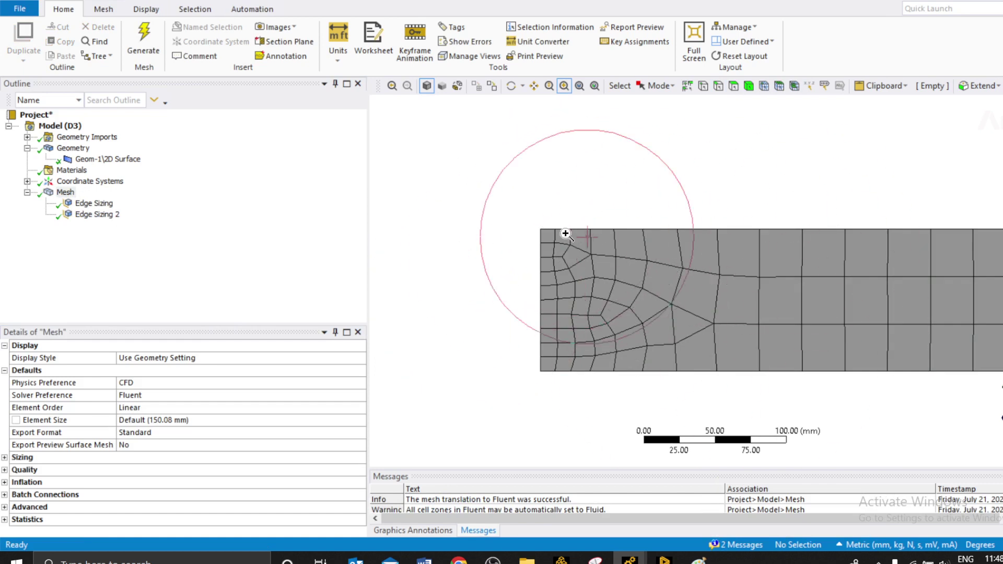
pyautogui.moveTo(524, 202); pyautogui.dragTo(554, 300)
pyautogui.scroll(-1, 484, 187)
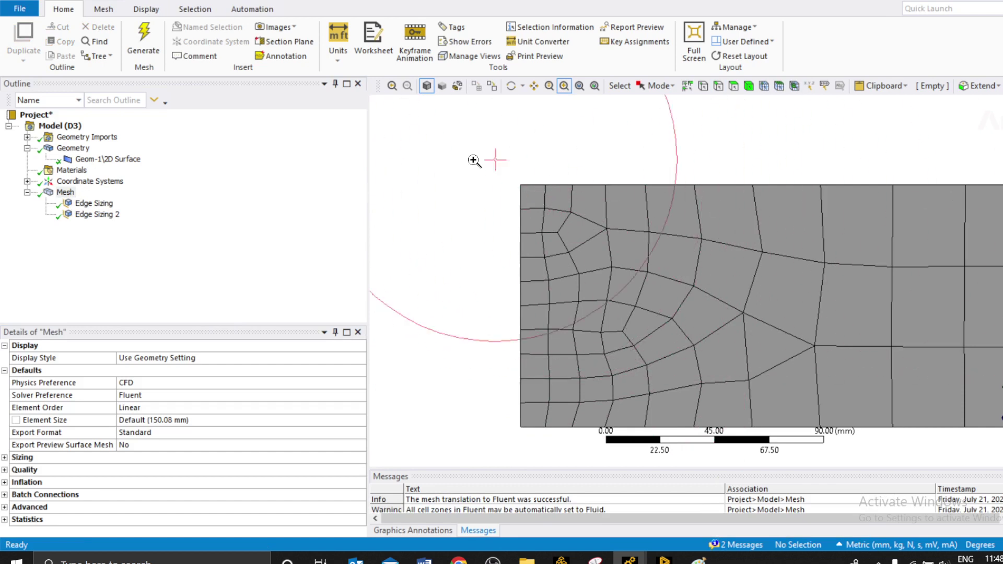
pyautogui.scroll(-2, 716, 226)
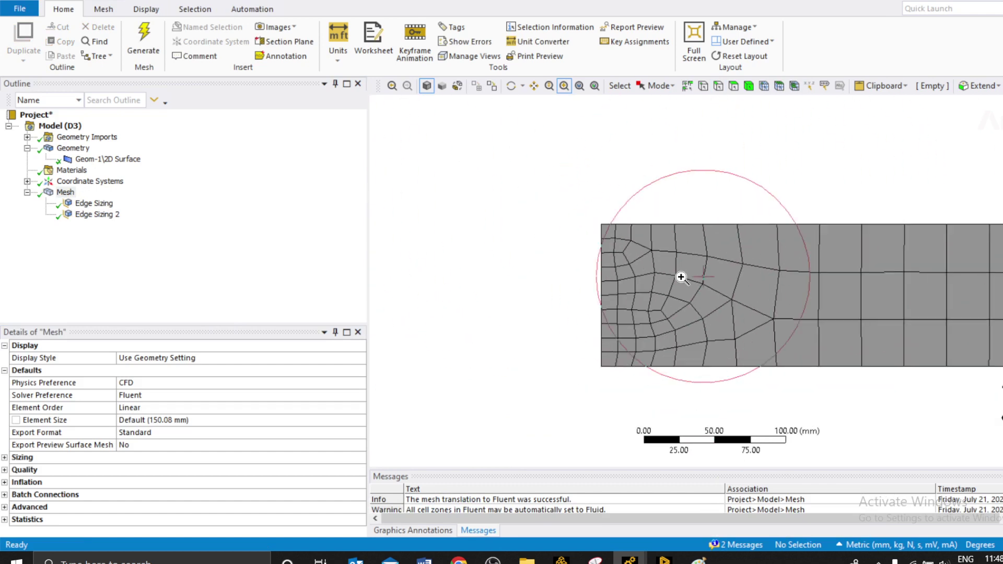
pyautogui.scroll(1, 612, 231)
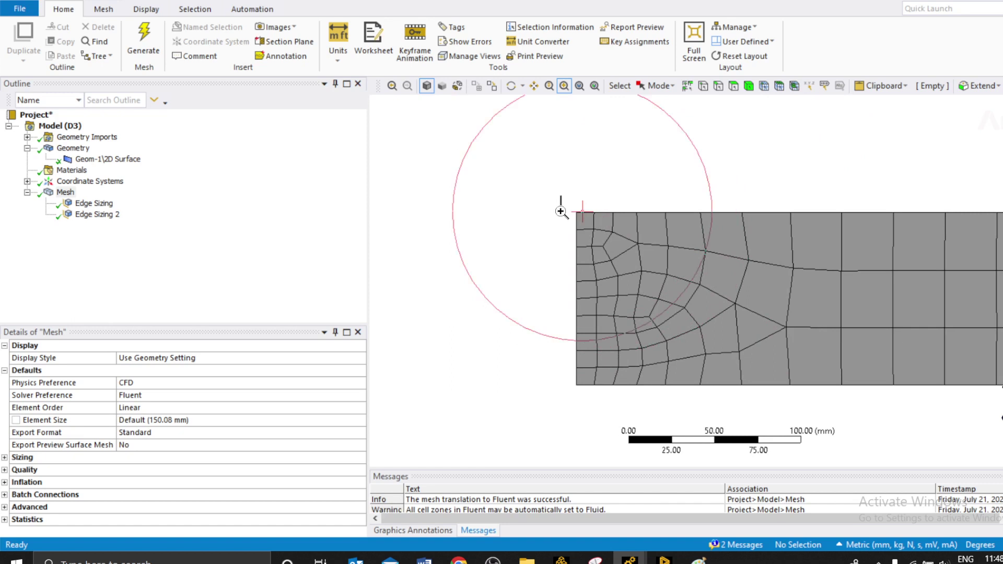
pyautogui.moveTo(561, 211); pyautogui.dragTo(701, 391)
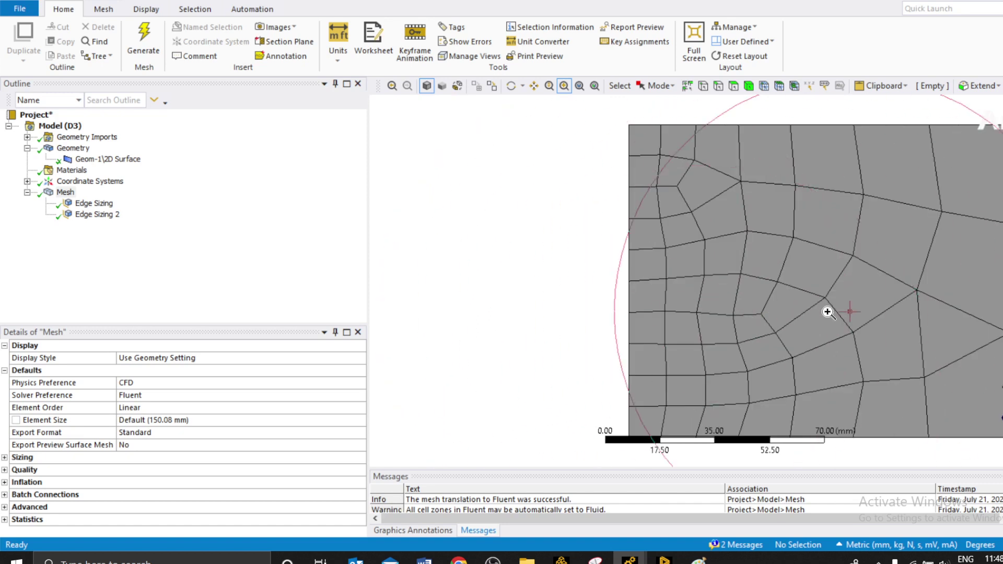
pyautogui.scroll(2, 556, 274)
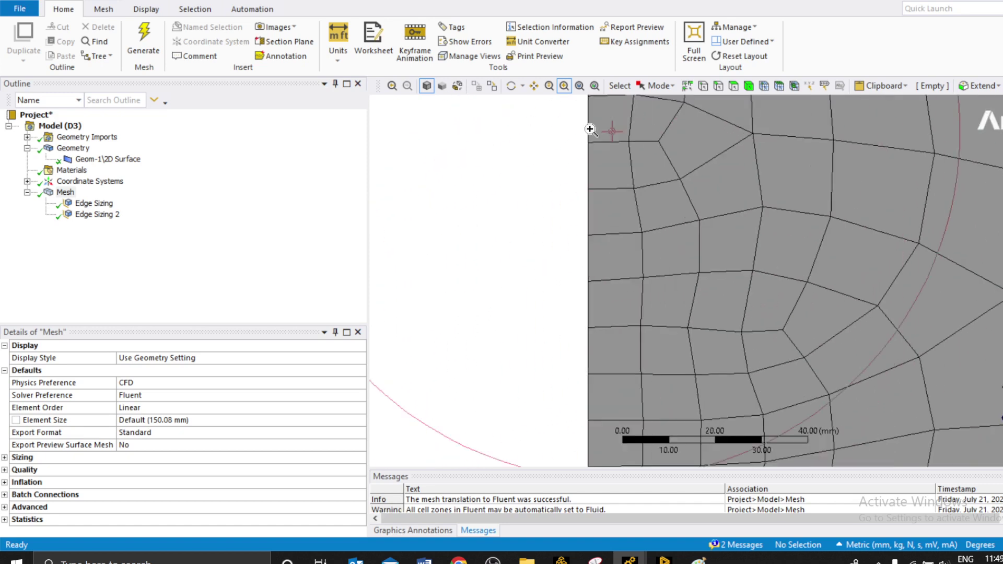
pyautogui.click(579, 87)
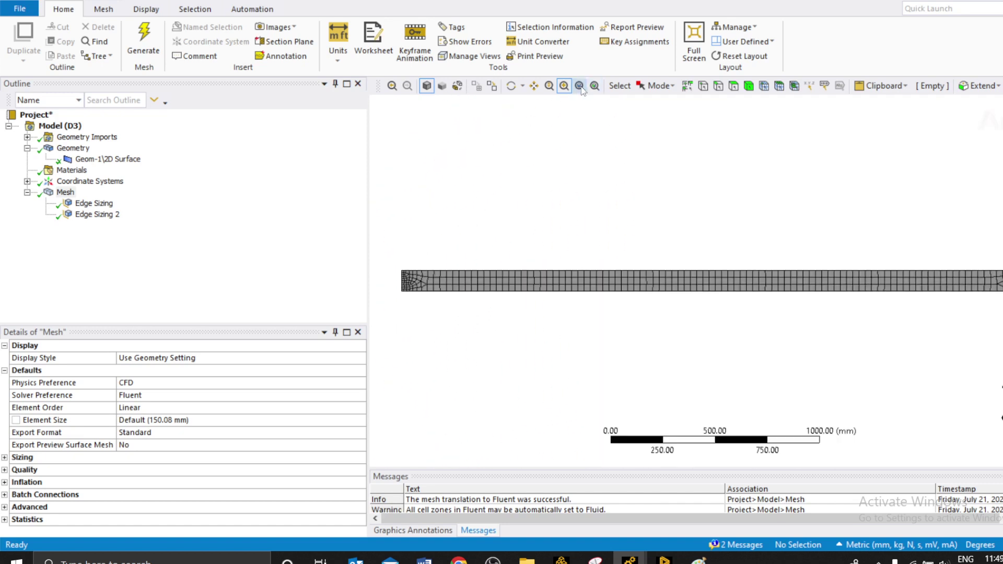
# Insert a face meshing control scoped to the pipe surface and update the mesh
pyautogui.rightClick(65, 193)
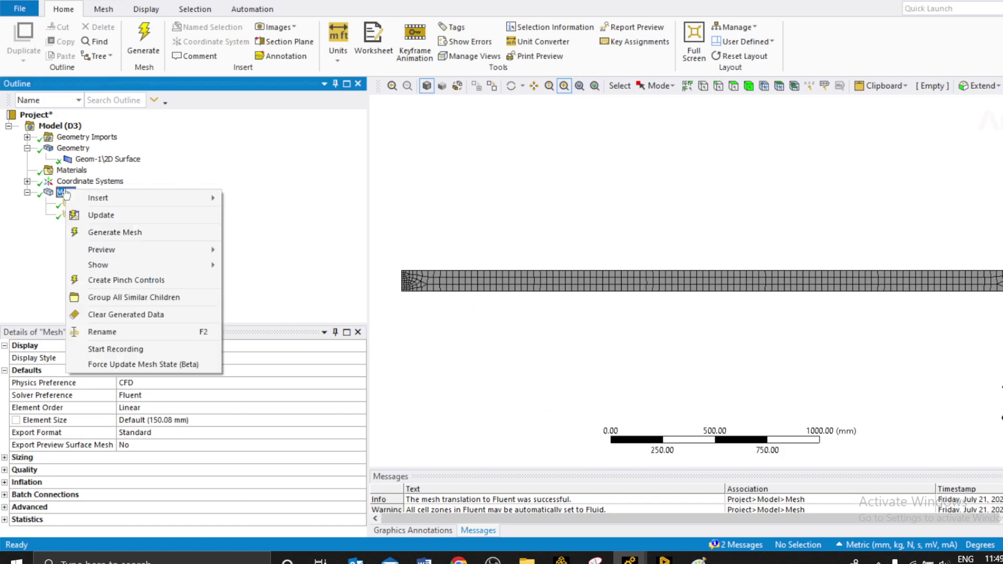
pyautogui.moveTo(103, 198)
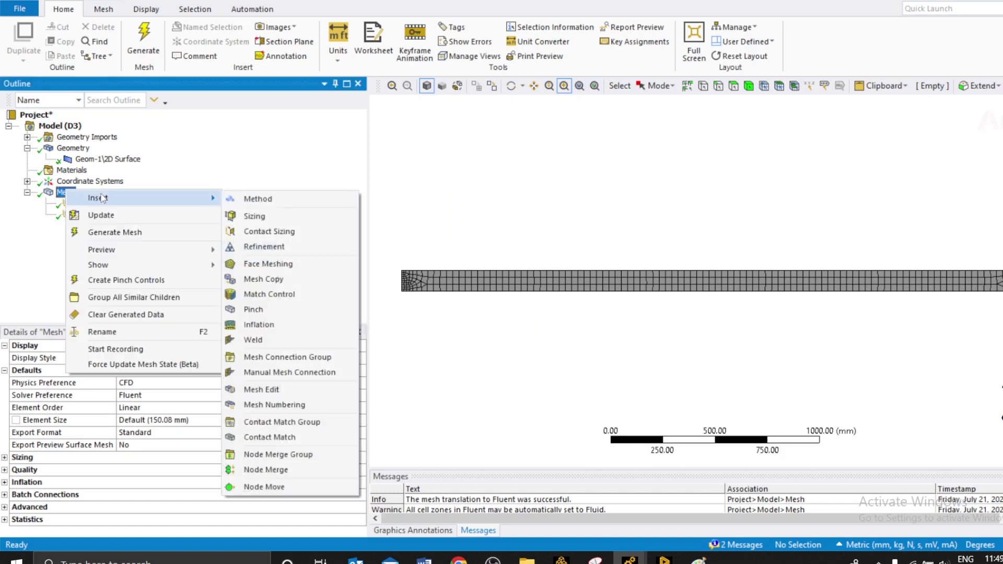
pyautogui.click(269, 264)
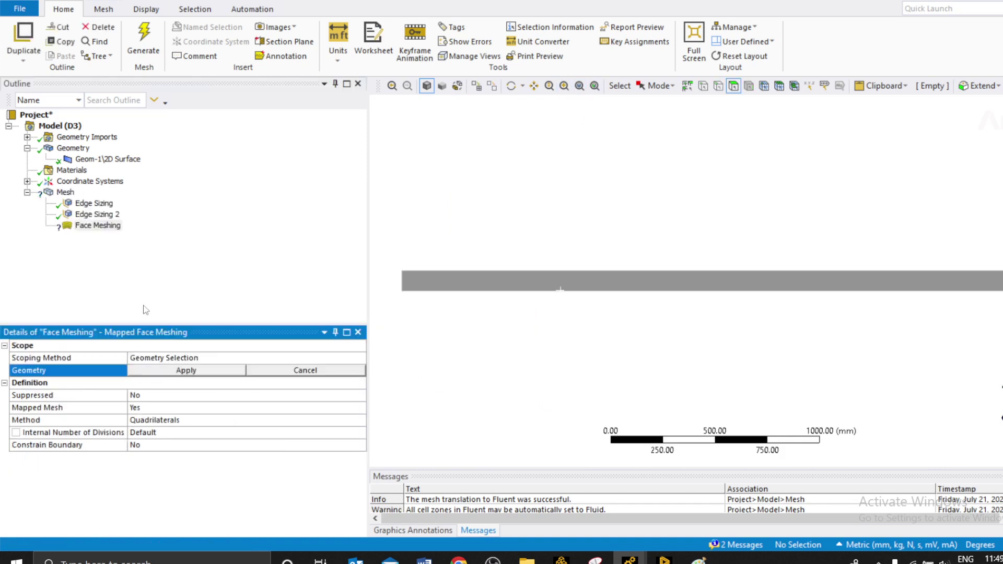
pyautogui.click(532, 284)
pyautogui.click(188, 371)
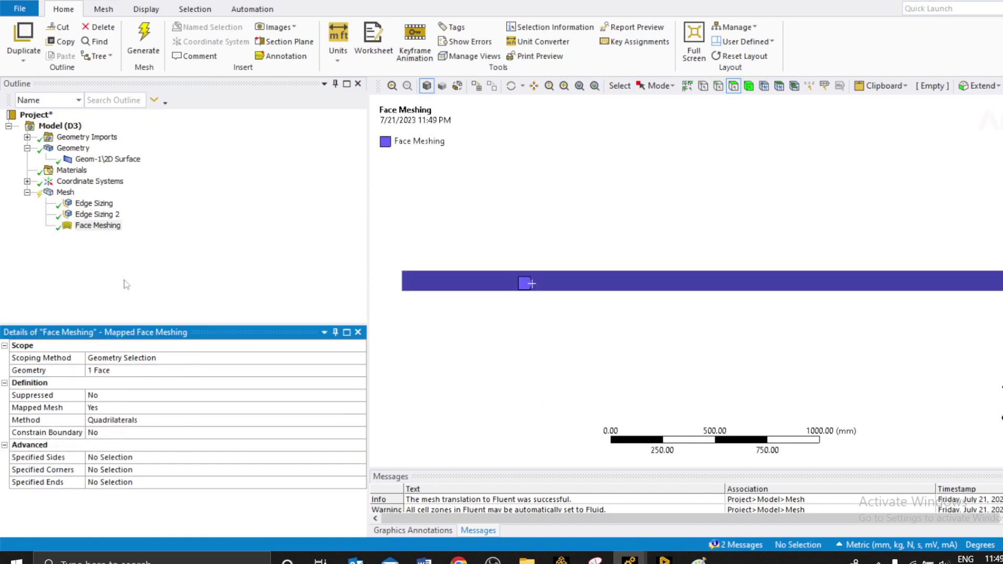
pyautogui.rightClick(75, 194)
pyautogui.click(104, 215)
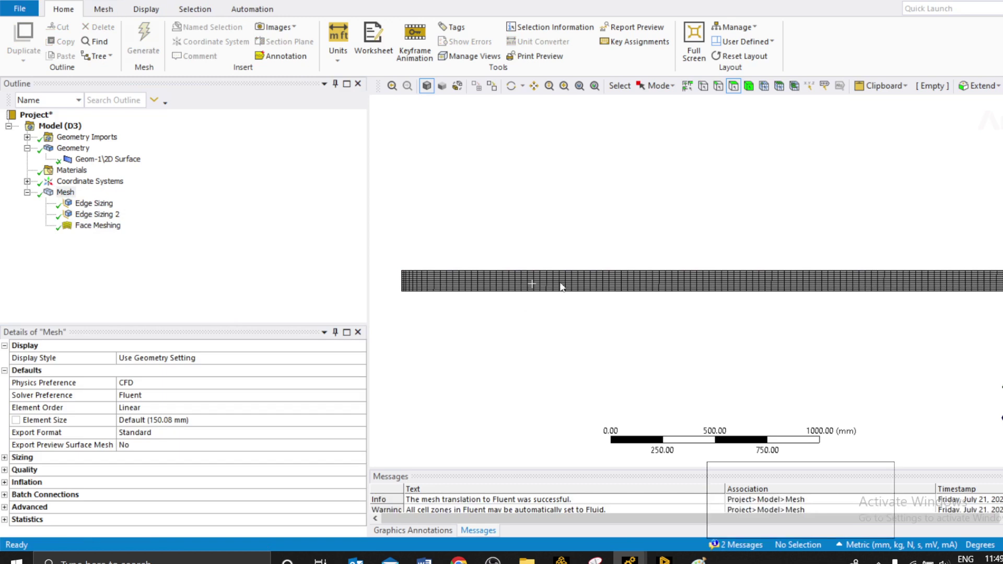
# Set the behavior of both edge sizings, on the short and long edges, to Hard
pyautogui.click(564, 86)
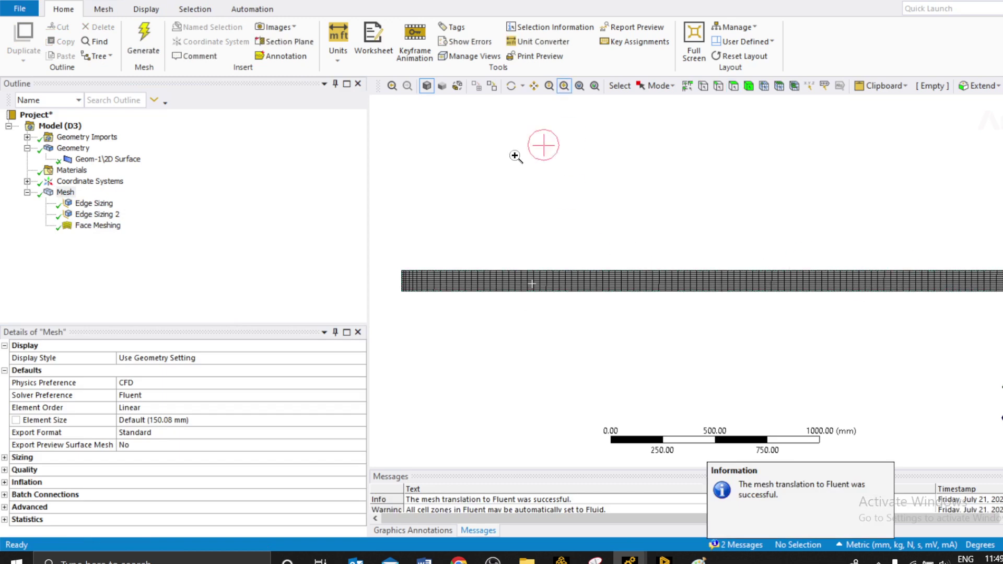
pyautogui.moveTo(401, 249); pyautogui.dragTo(517, 302)
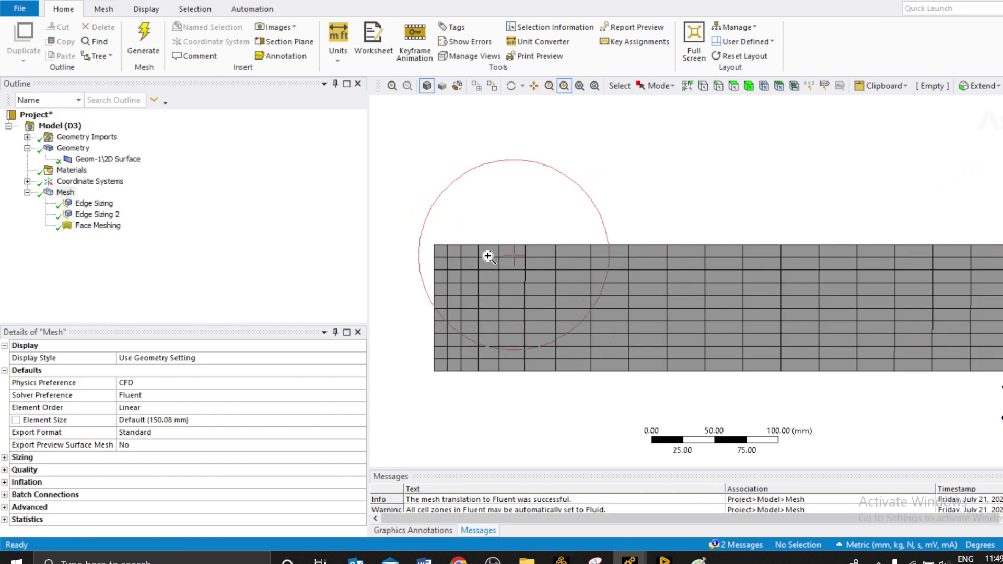
pyautogui.moveTo(425, 233); pyautogui.dragTo(564, 383)
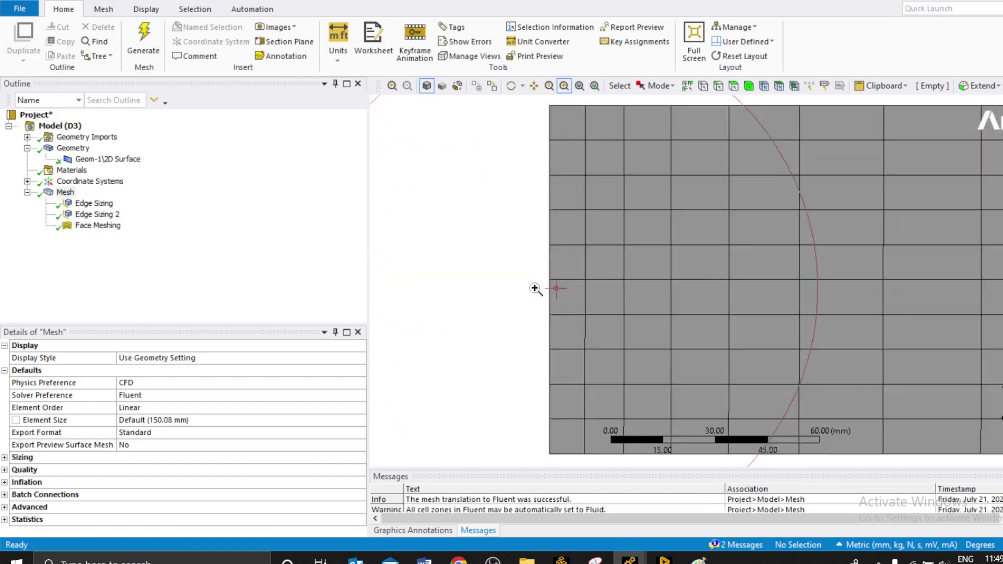
pyautogui.scroll(-1, 535, 289)
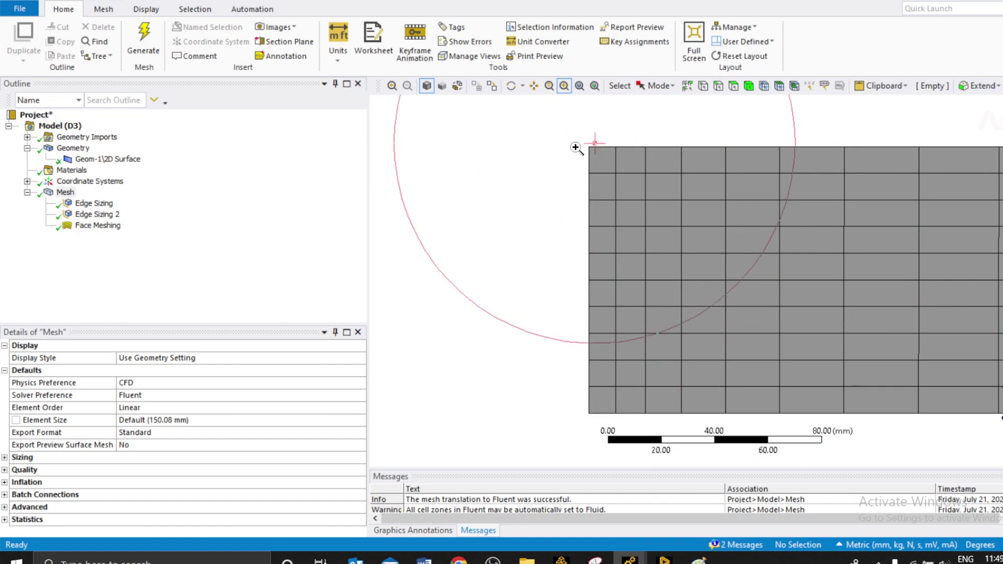
pyautogui.moveTo(578, 146); pyautogui.dragTo(880, 195)
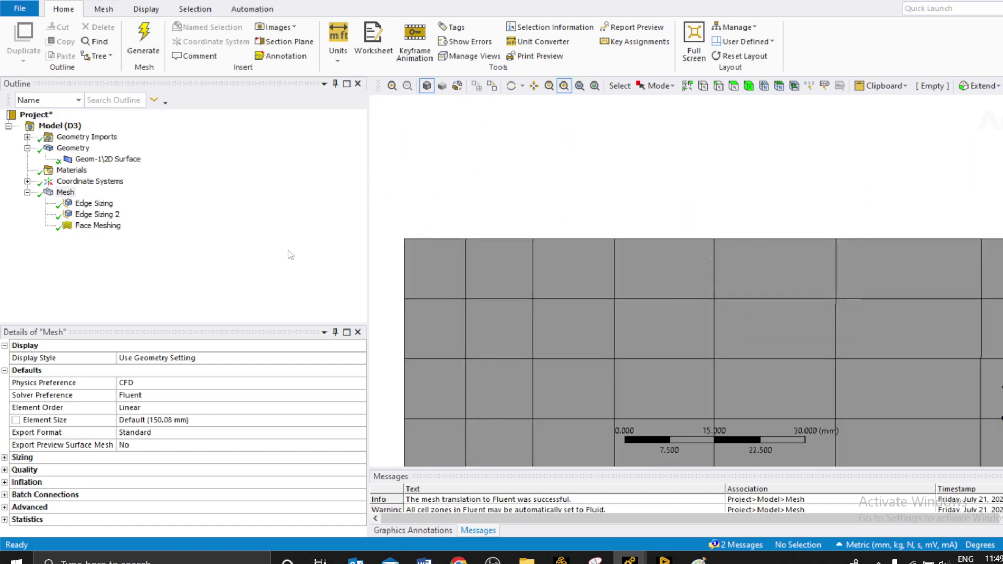
pyautogui.click(93, 204)
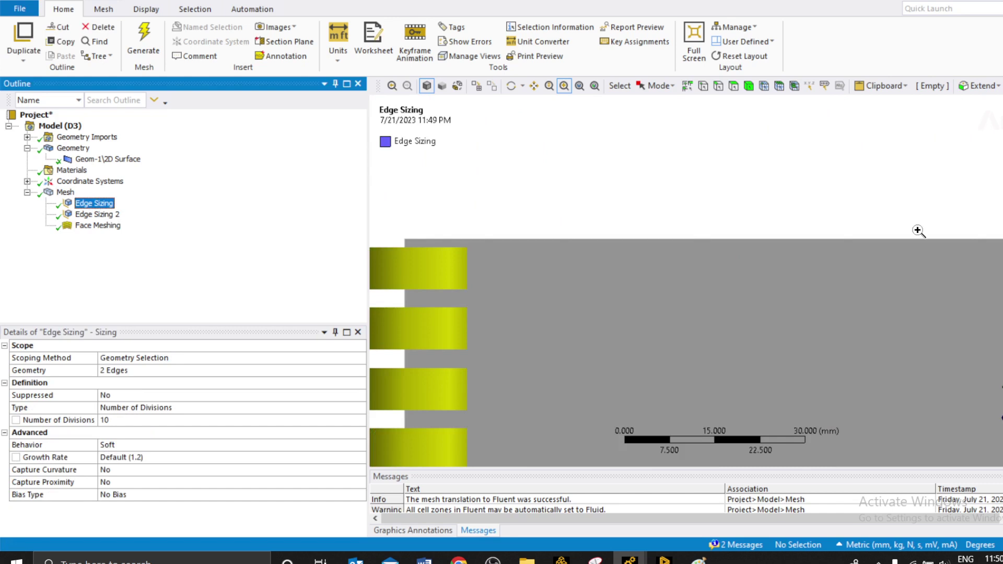
pyautogui.doubleClick(120, 447)
pyautogui.click(97, 214)
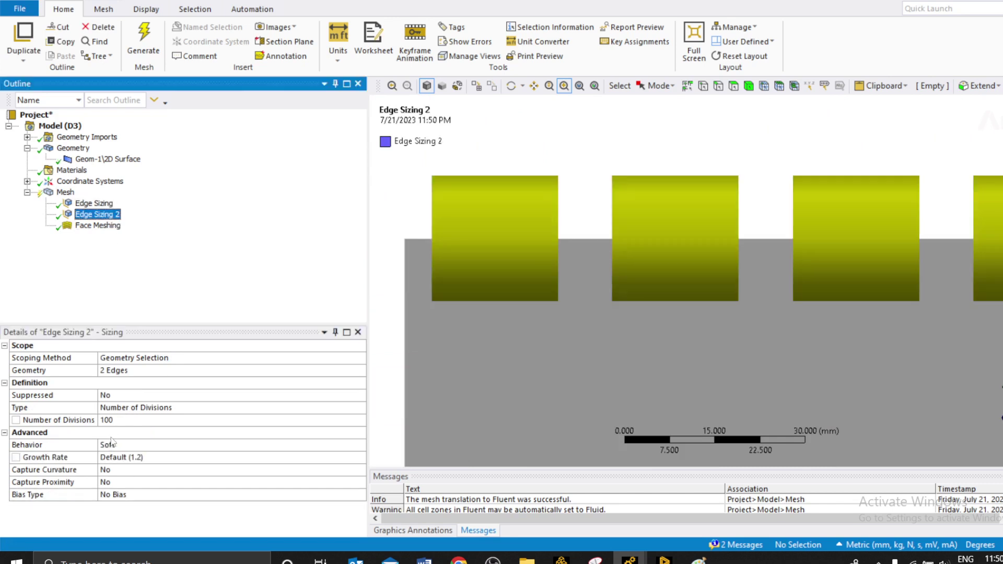
pyautogui.doubleClick(112, 445)
# Update the mesh and examine the element spacing near the short end of the pipe
pyautogui.click(65, 192)
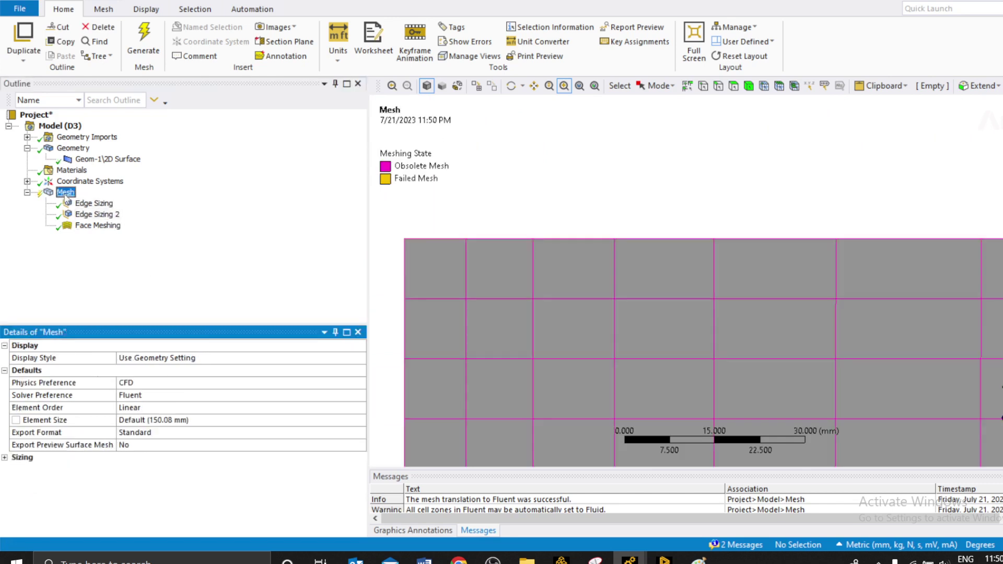
pyautogui.rightClick(64, 192)
pyautogui.click(123, 220)
pyautogui.scroll(-3, 689, 274)
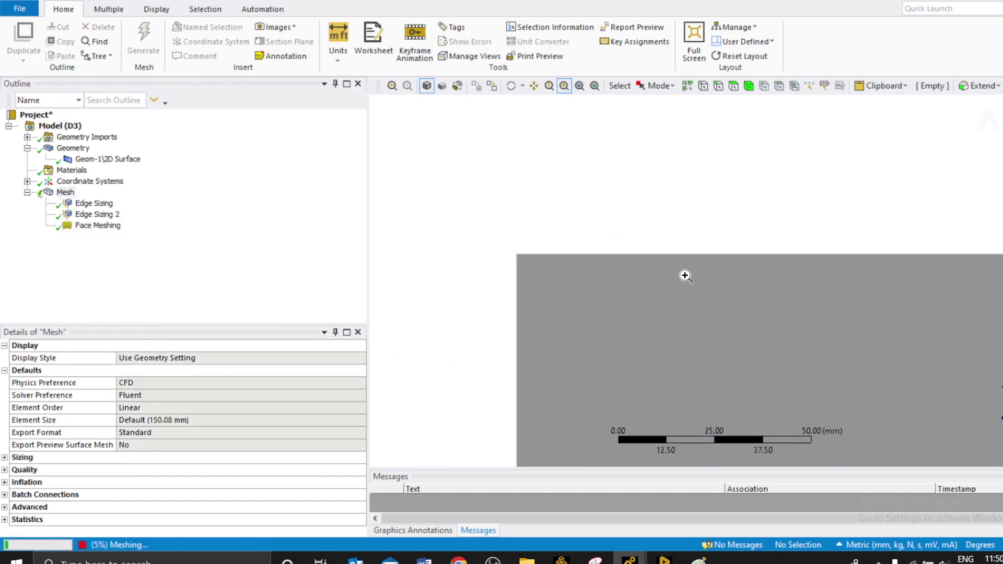
pyautogui.click(579, 86)
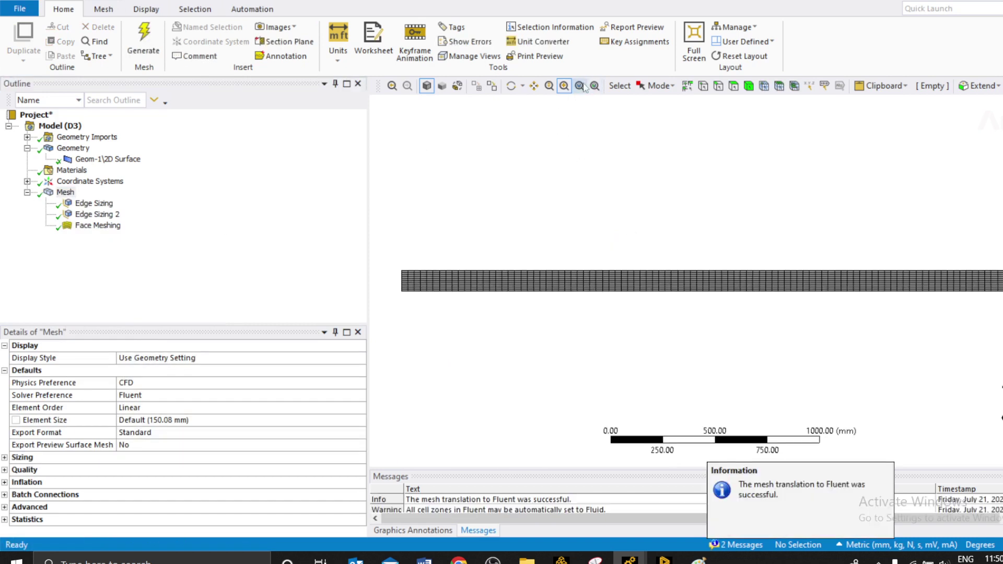
pyautogui.moveTo(389, 258); pyautogui.dragTo(508, 298)
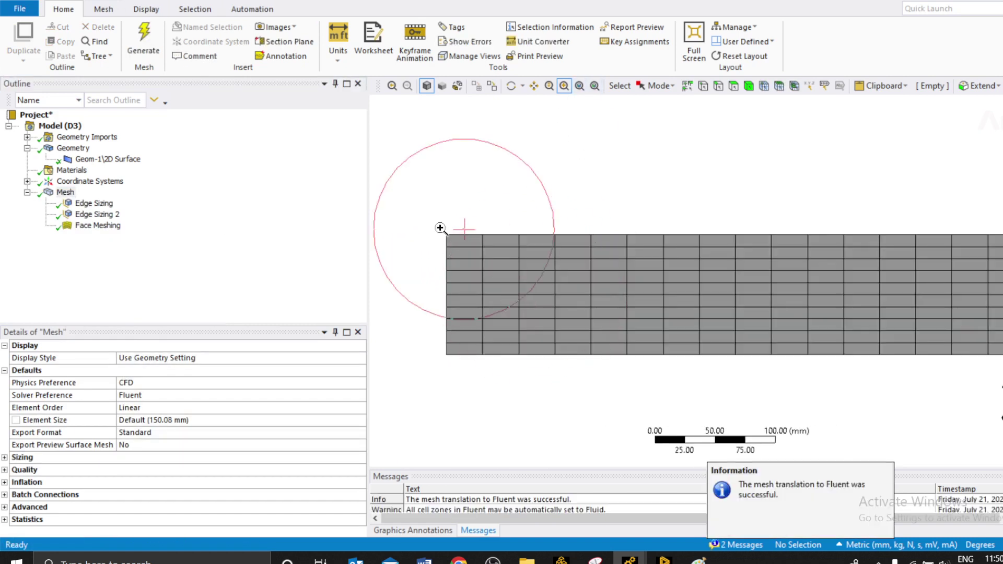
pyautogui.moveTo(650, 352); pyautogui.dragTo(428, 224)
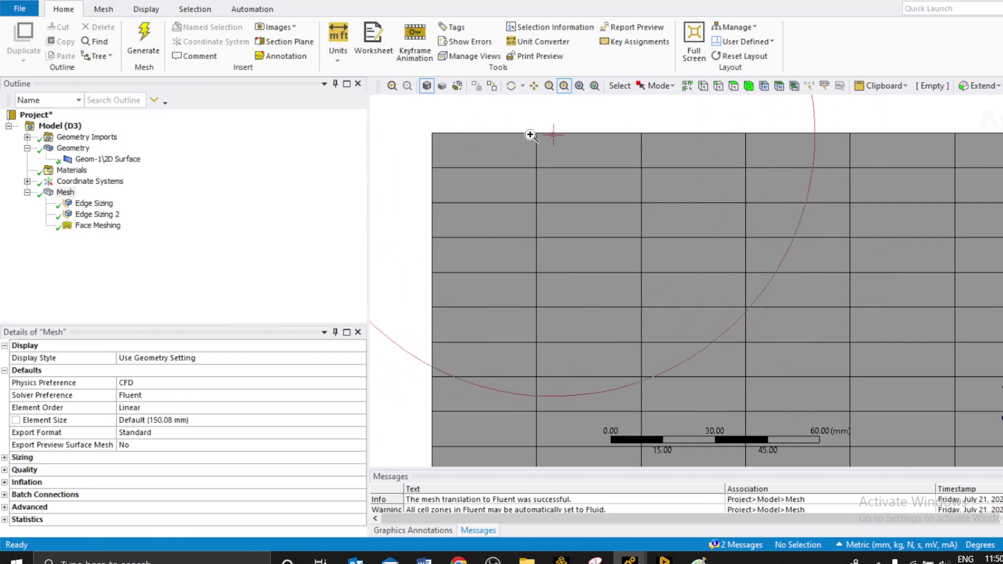
# Check the behavior setting of the short-edge sizing, and display the whole pipe mesh again
pyautogui.click(94, 203)
pyautogui.click(130, 445)
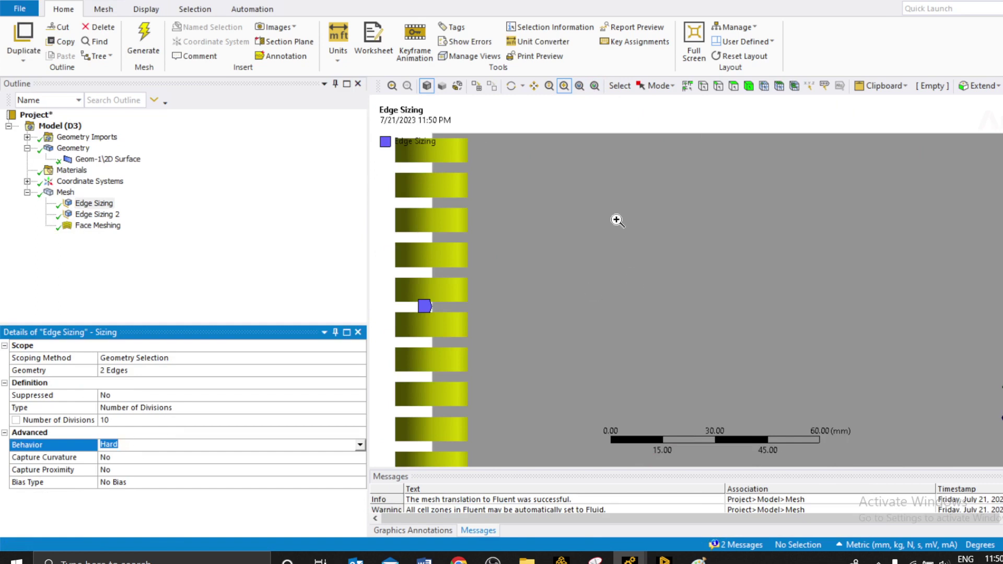
pyautogui.click(537, 122)
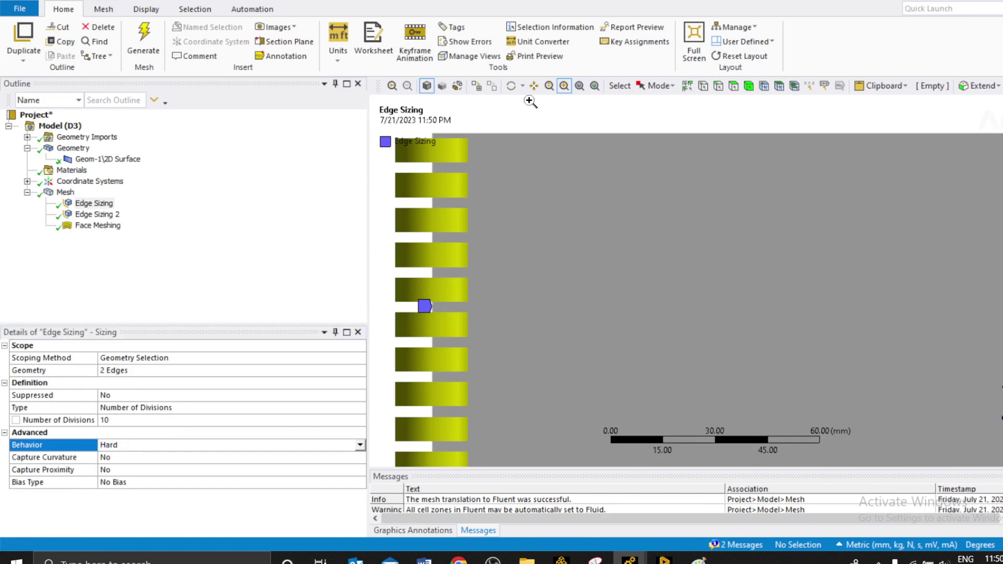
pyautogui.click(579, 86)
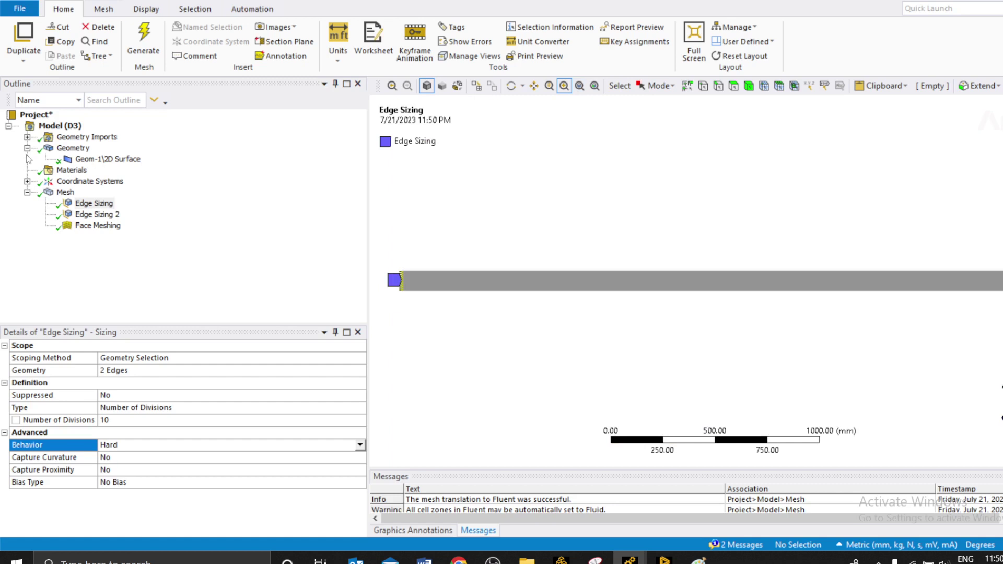
pyautogui.click(27, 148)
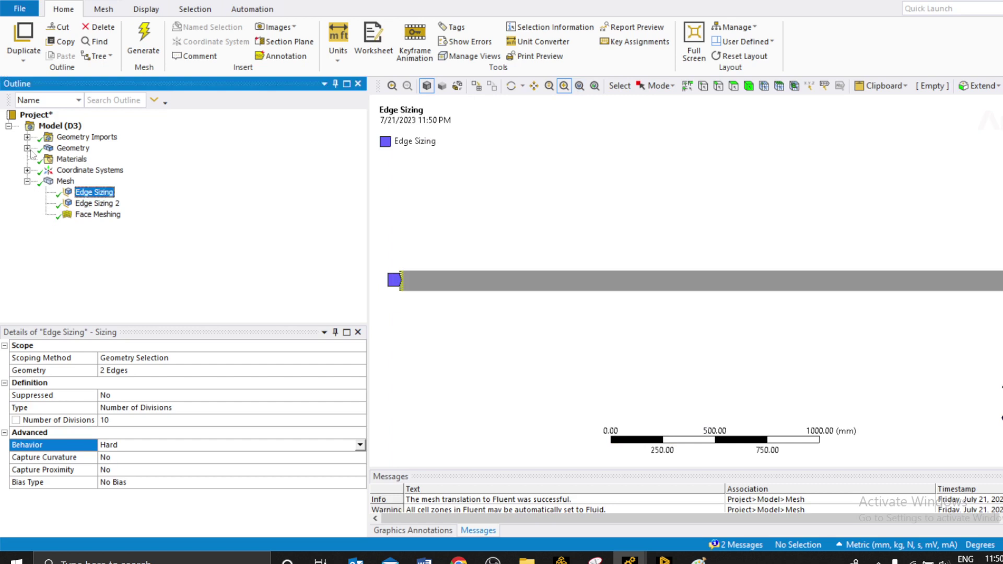
pyautogui.click(57, 182)
# Switch to the Laminar Flow.PNG problem image in Paint and draw rectangles around the pipe's inlet and outlet ends
pyautogui.click(693, 561)
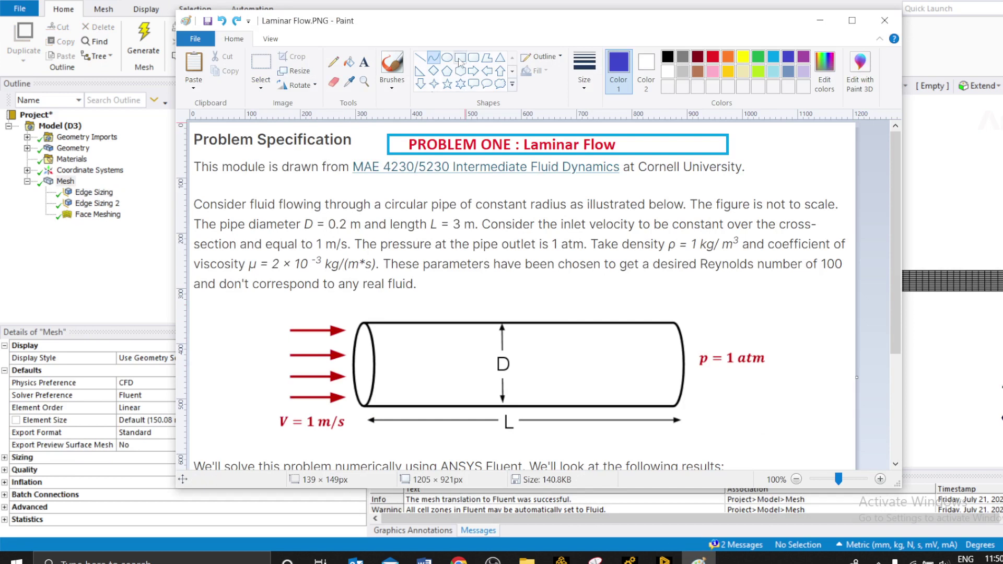
pyautogui.moveTo(344, 308); pyautogui.dragTo(389, 422)
pyautogui.moveTo(658, 310)
pyautogui.mouseDown()
pyautogui.moveTo(709, 422)
pyautogui.moveTo(698, 424)
pyautogui.mouseUp()
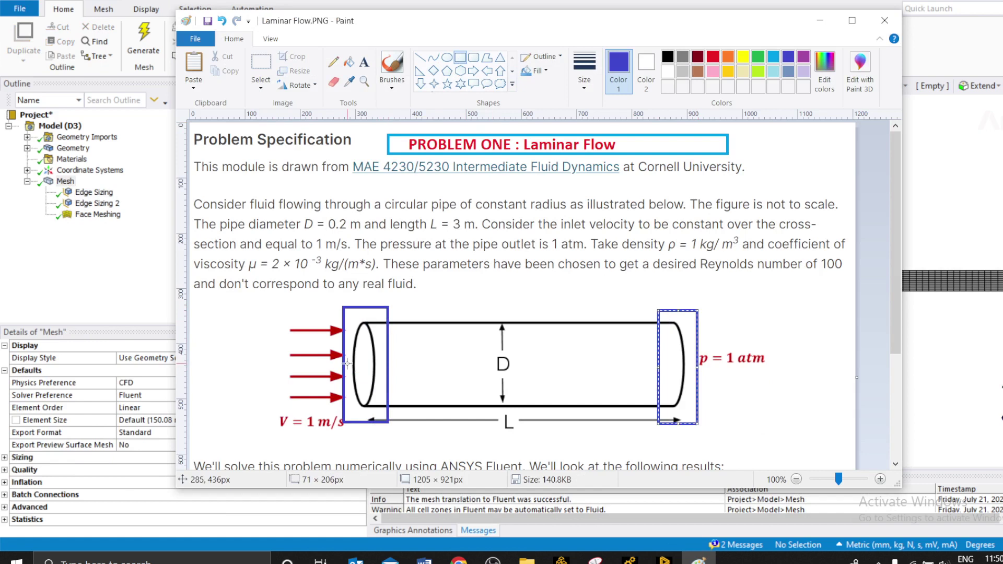
# Draw a line along the pipe's centre axis and a downward arrow pointing at its upper wall on the problem diagram
pyautogui.click(420, 57)
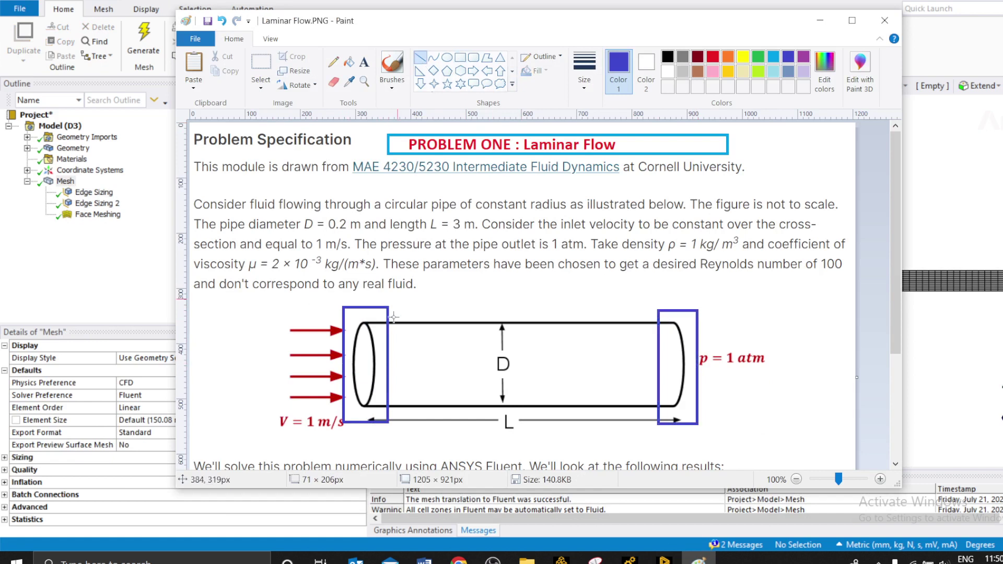
pyautogui.moveTo(352, 362); pyautogui.dragTo(689, 359)
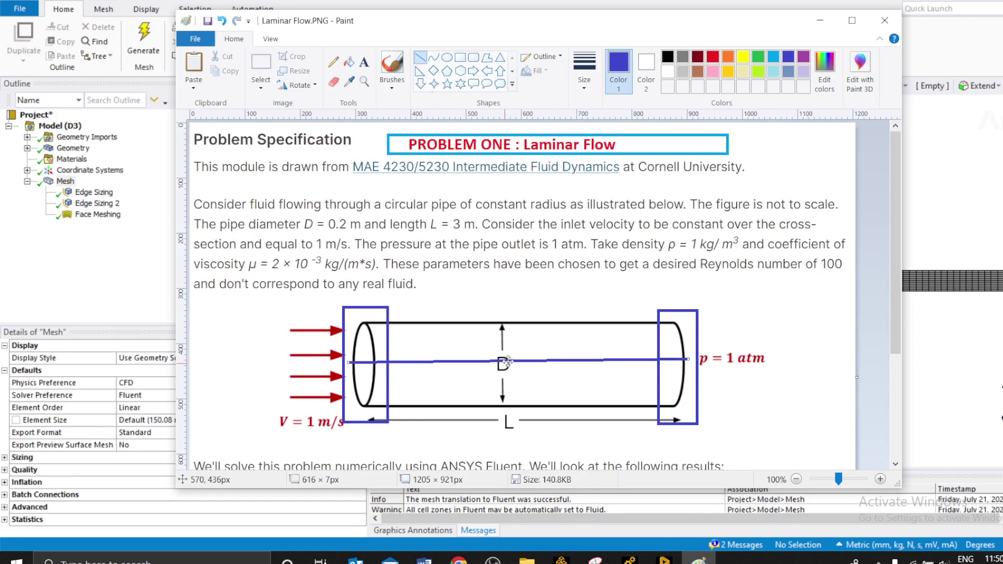
pyautogui.click(421, 84)
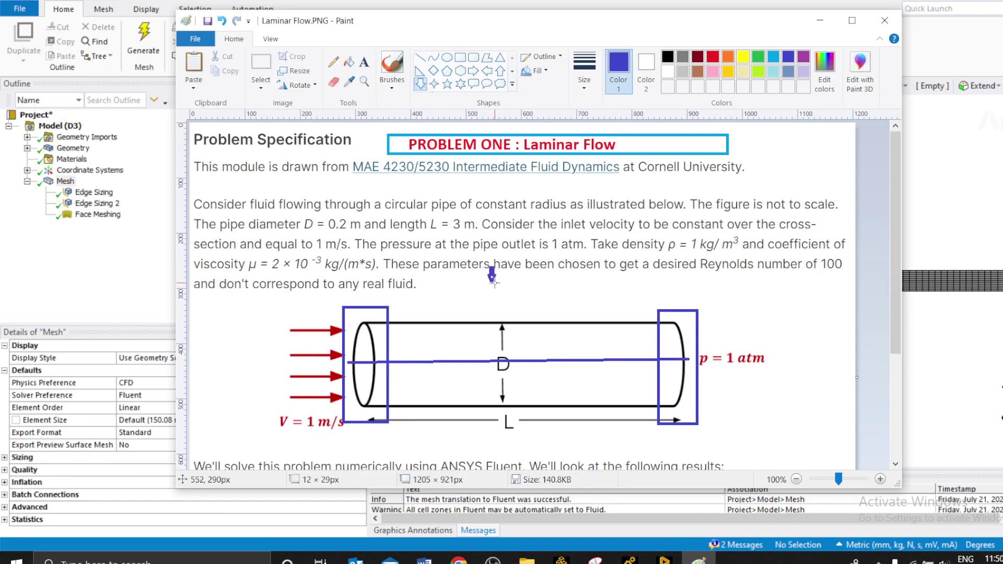
pyautogui.moveTo(489, 265); pyautogui.dragTo(525, 321)
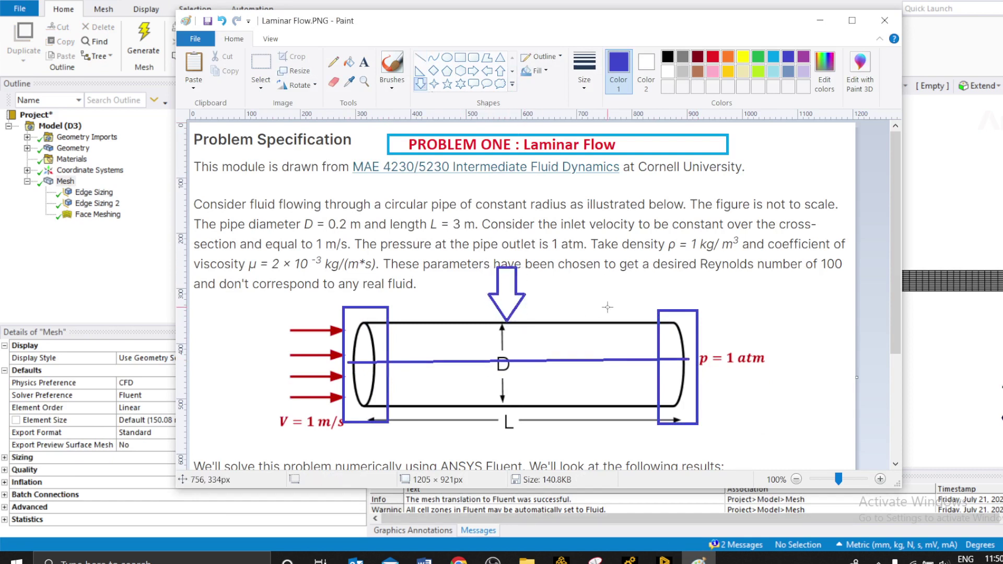
# Undo all the markings drawn on the pipe diagram and minimize Paint to return to the meshing window
pyautogui.hotkey('ctrl', 'z')
pyautogui.hotkey('ctrl', 'z')
pyautogui.hotkey('ctrl', 'z')
pyautogui.hotkey('ctrl', 'z')
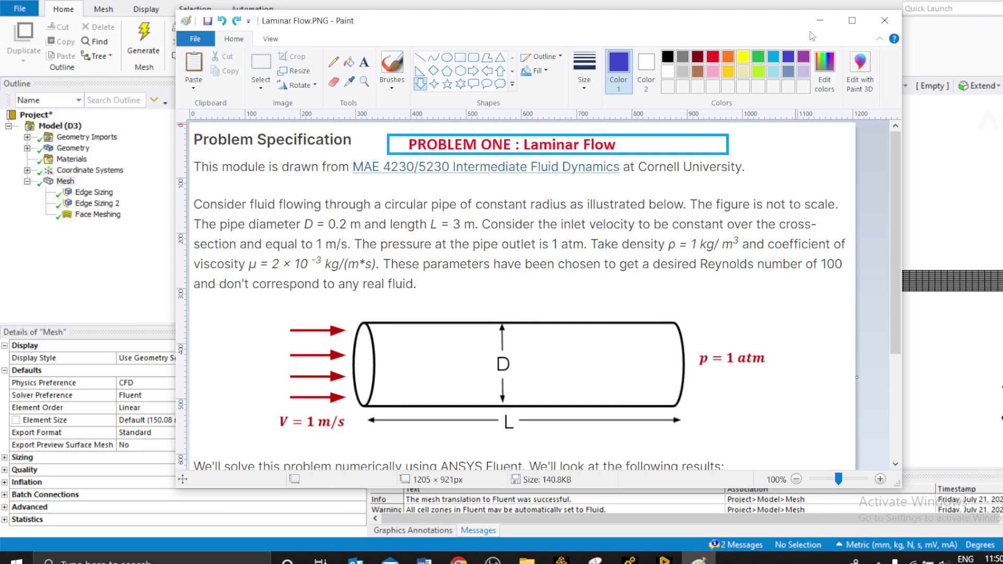
pyautogui.click(820, 20)
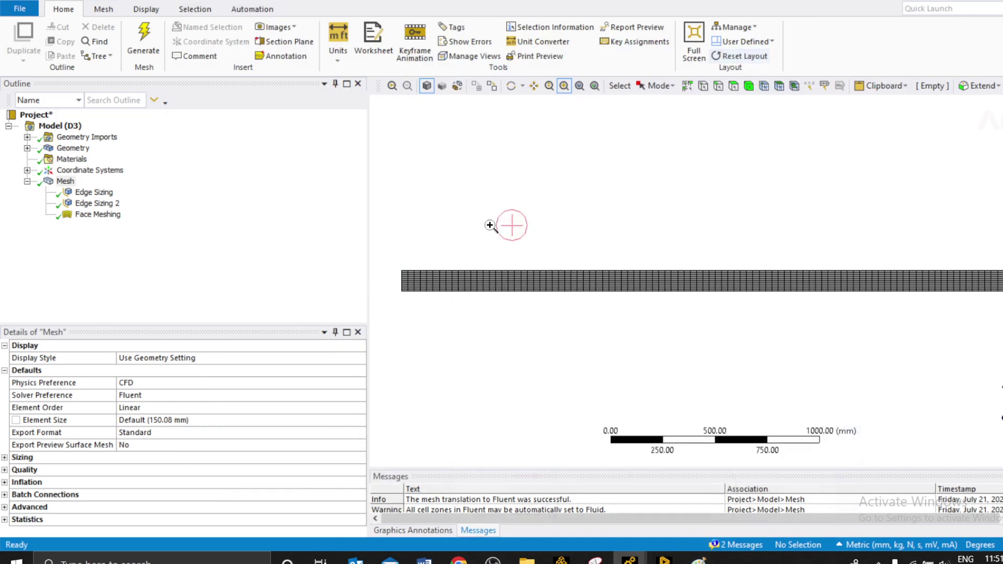
# Create a named selection called Inlet from the short edge at the pipe's left end
pyautogui.click(62, 126)
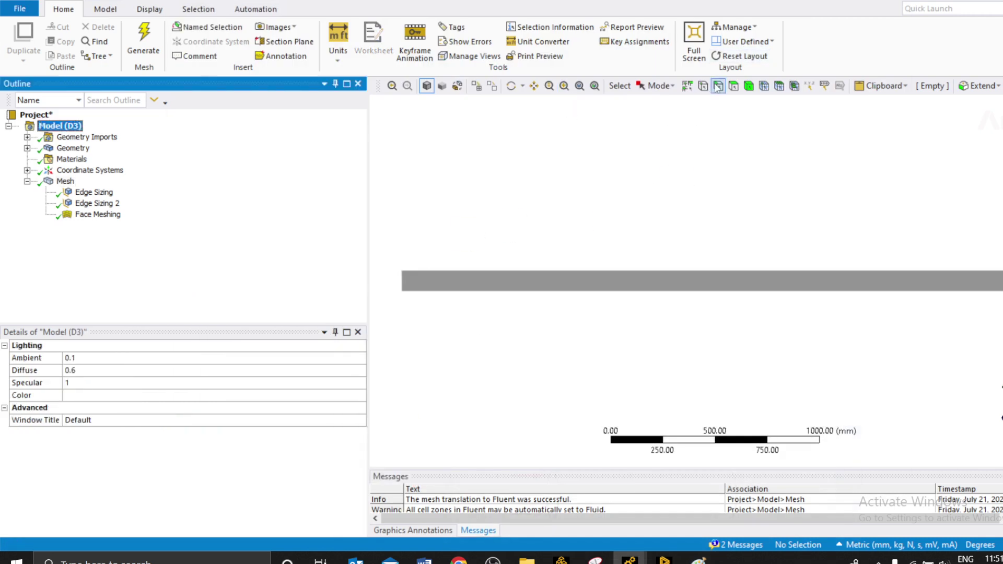
pyautogui.click(405, 283)
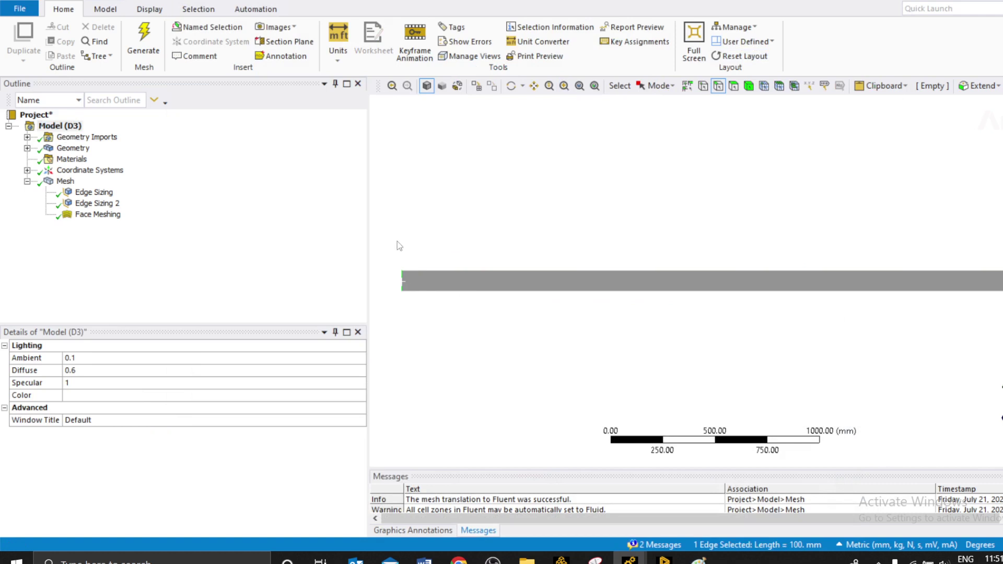
pyautogui.rightClick(483, 152)
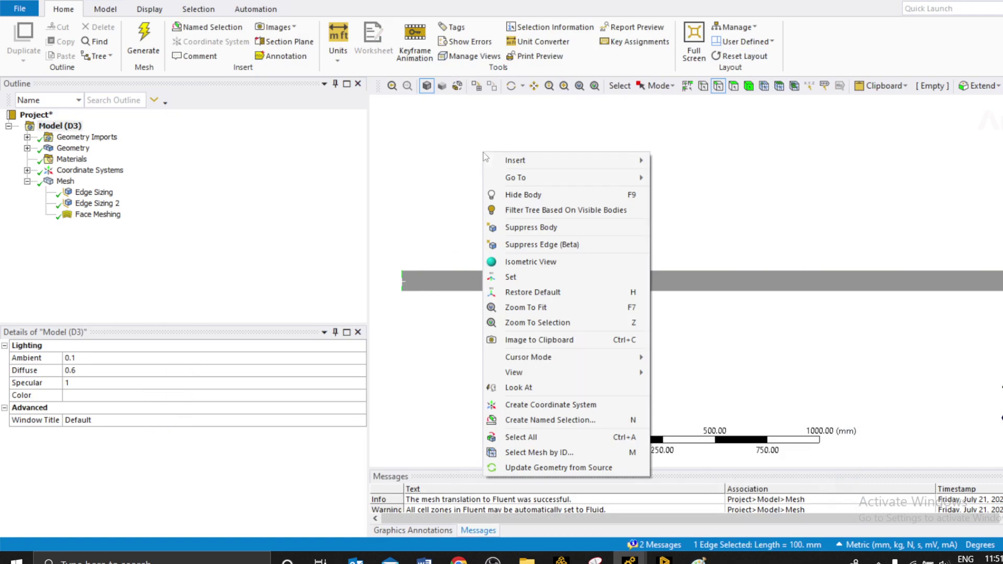
pyautogui.click(534, 421)
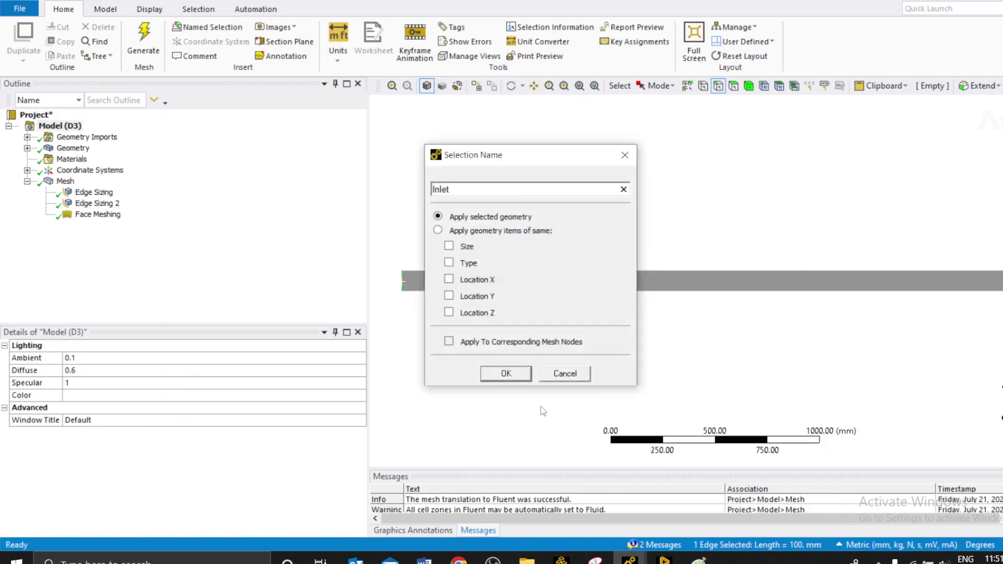
pyautogui.press('Return')
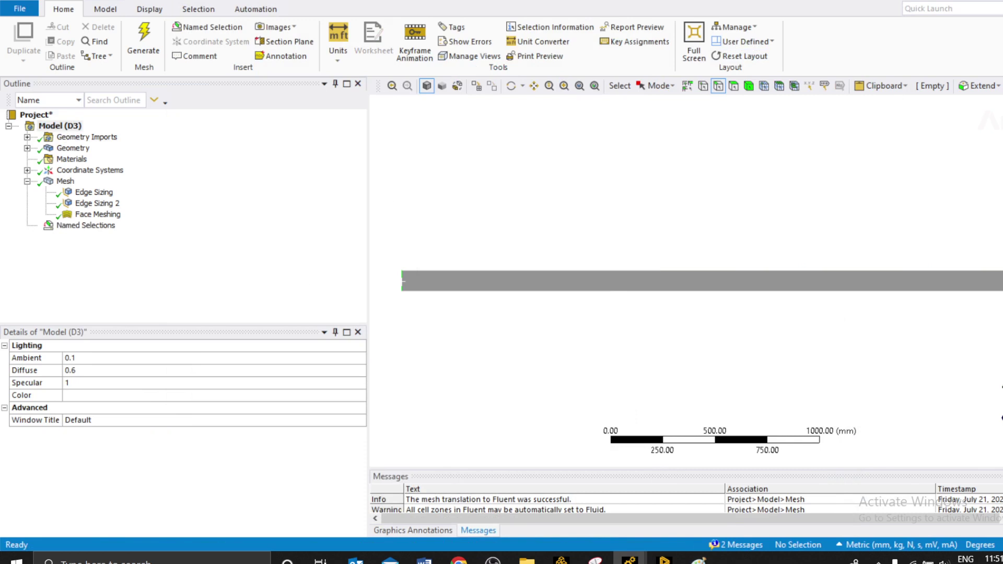
# Create a named selection called Outlet from the short edge at the pipe's right end
pyautogui.click(403, 280)
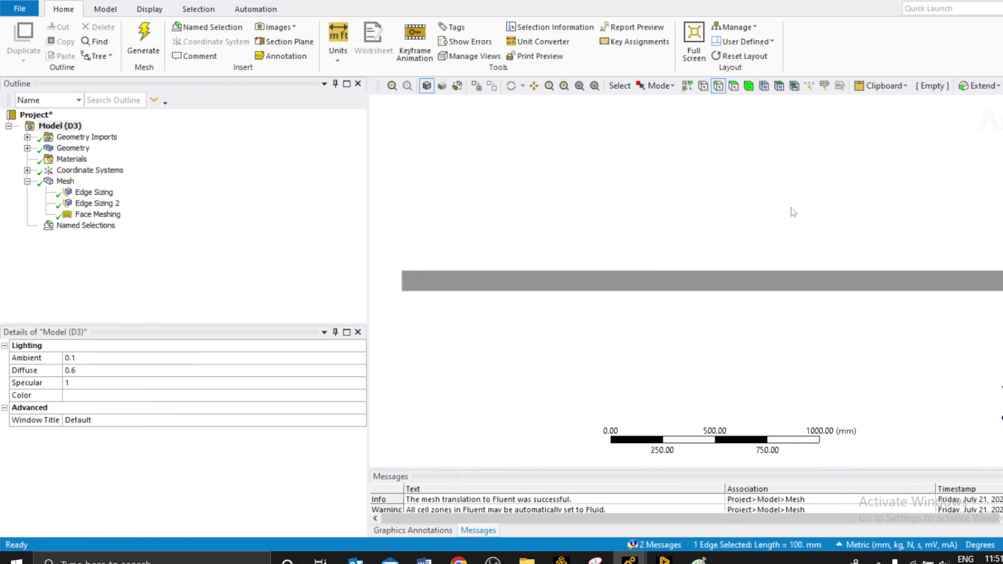
pyautogui.rightClick(792, 208)
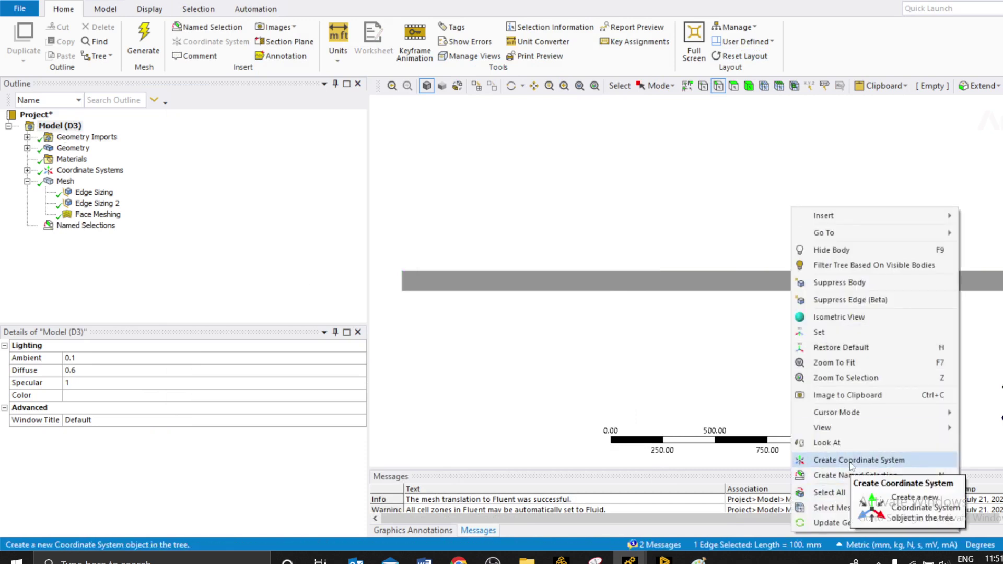
pyautogui.click(840, 475)
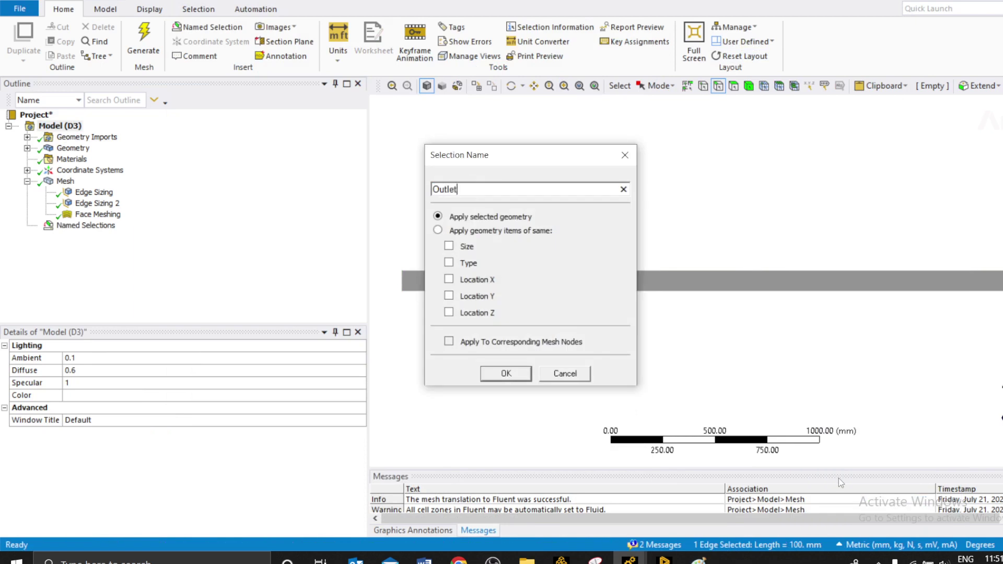
pyautogui.press('Return')
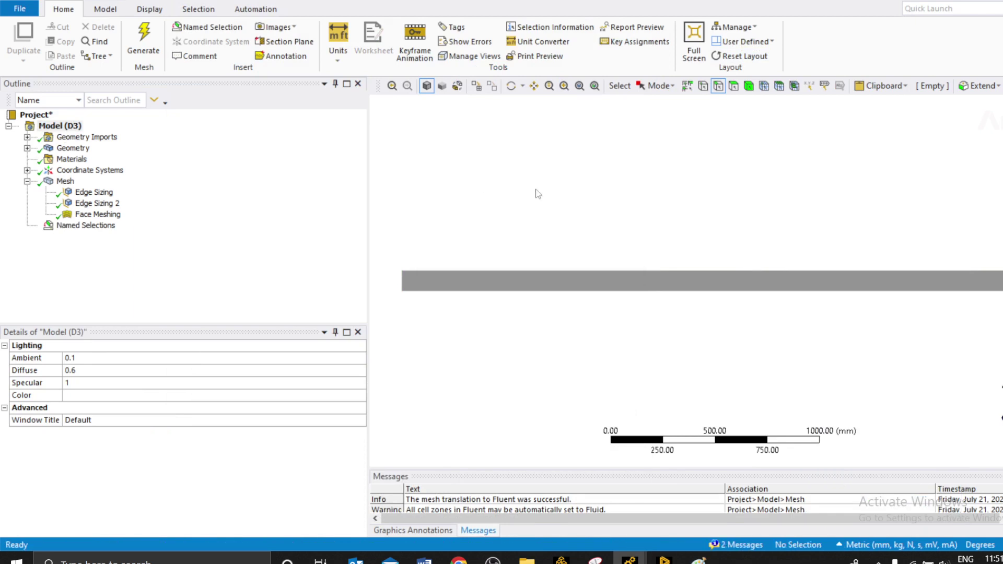
# Expand the named selections and check the edges assigned to Inlet and Outlet
pyautogui.click(27, 226)
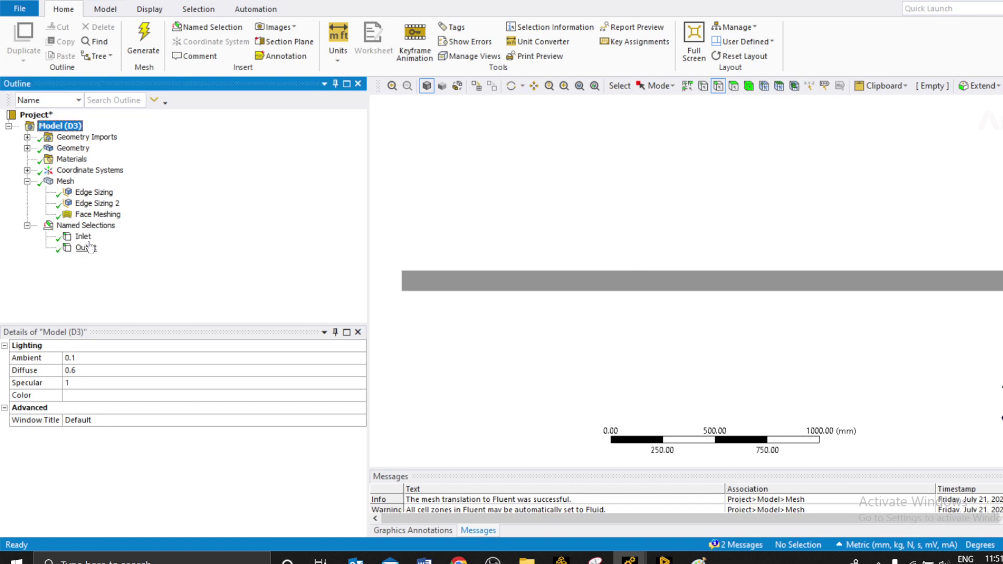
pyautogui.click(84, 237)
pyautogui.click(90, 249)
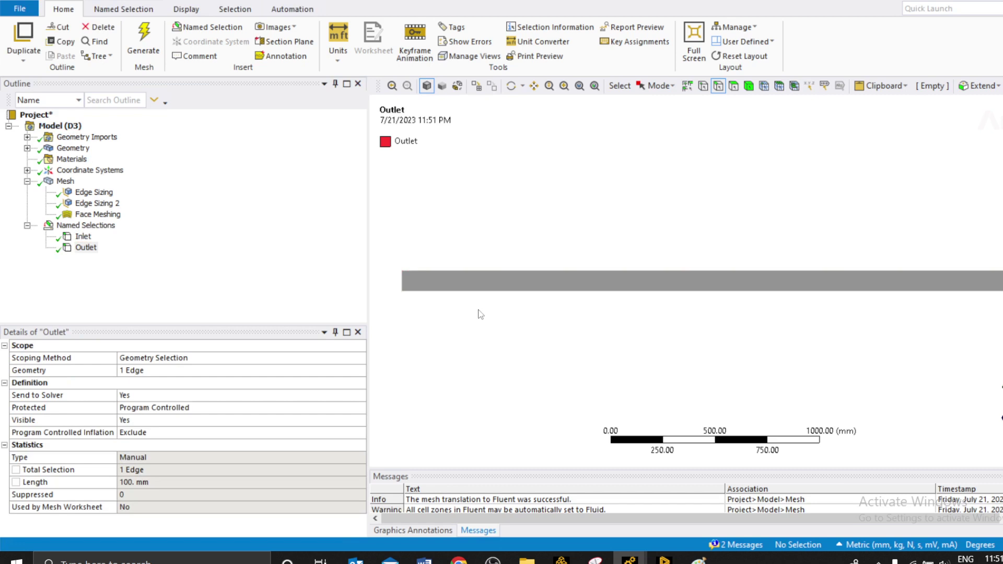
# Create a named selection called Centerline from the lower long edge of the pipe
pyautogui.click(476, 290)
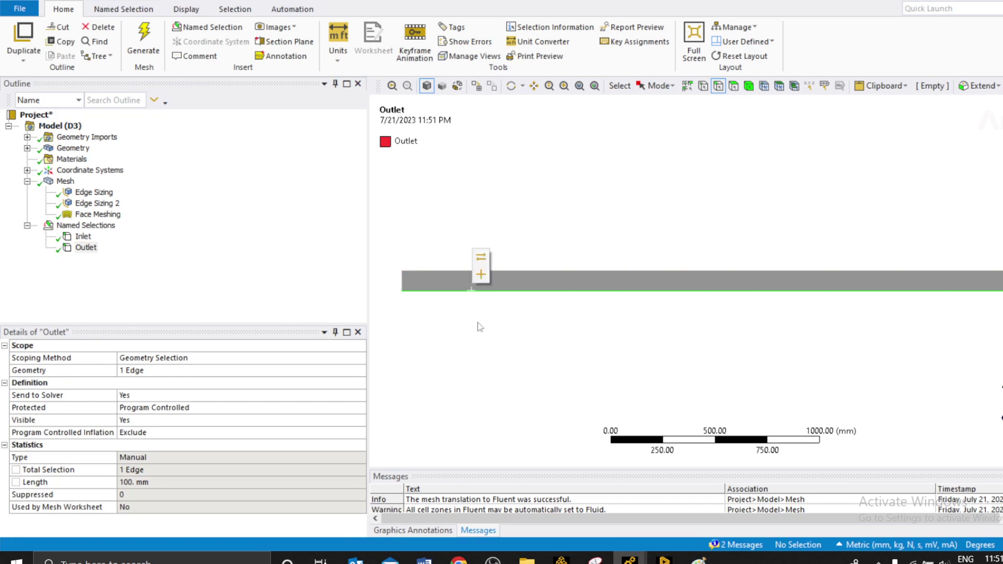
pyautogui.rightClick(473, 290)
pyautogui.click(530, 281)
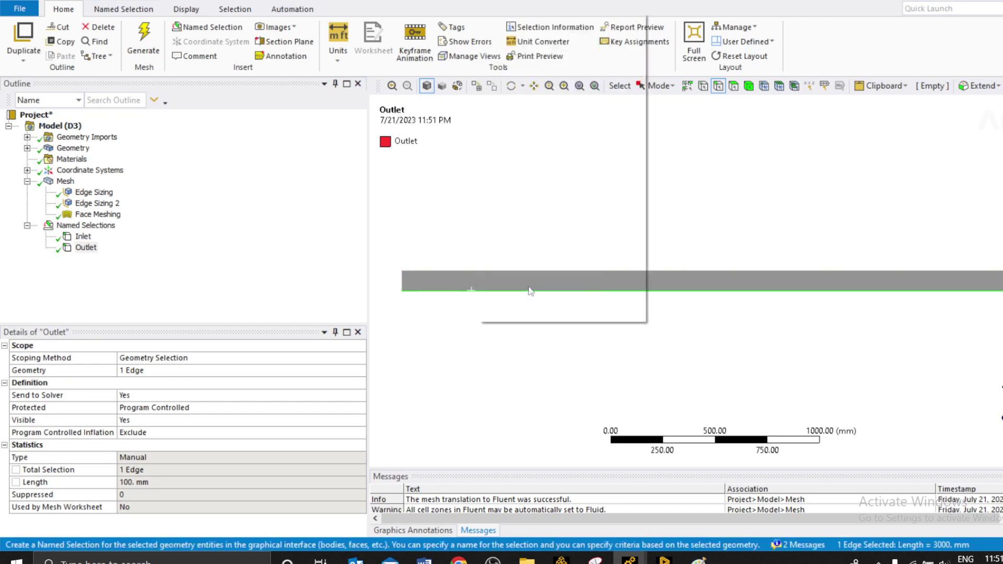
pyautogui.write('Centerline')
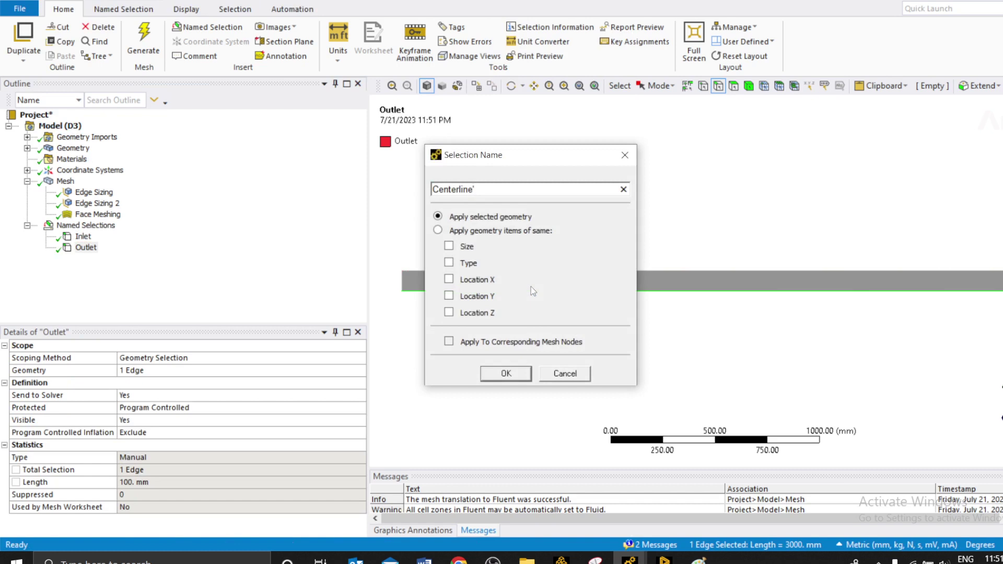
pyautogui.press('Return')
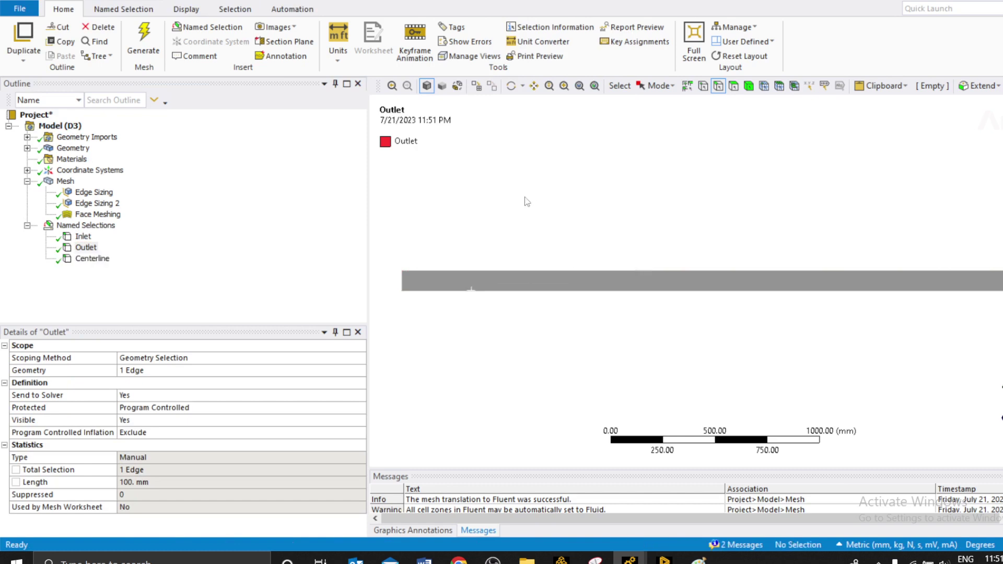
# Create a named selection called Pipe_wall from the upper long edge of the pipe
pyautogui.click(516, 271)
pyautogui.rightClick(550, 197)
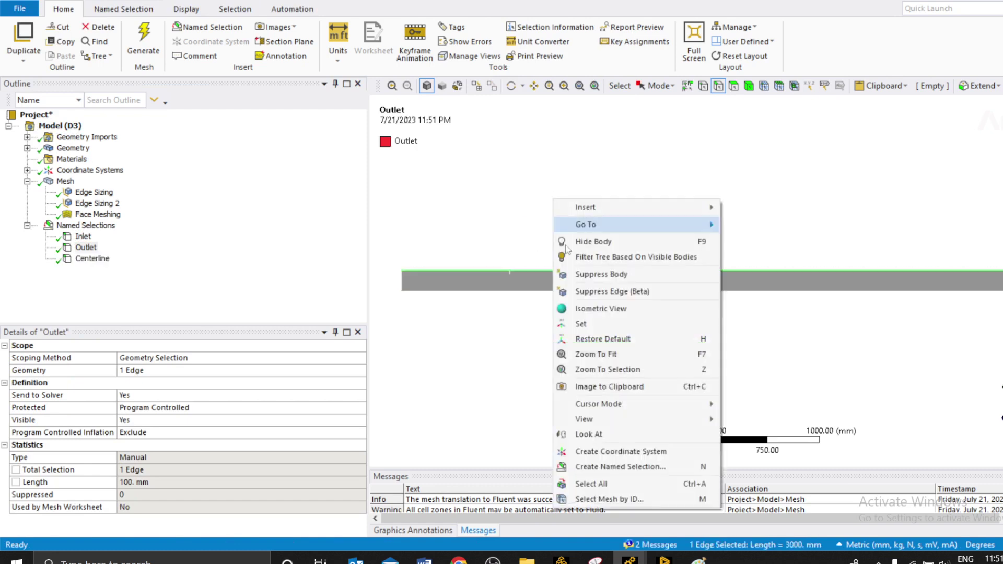
pyautogui.click(608, 467)
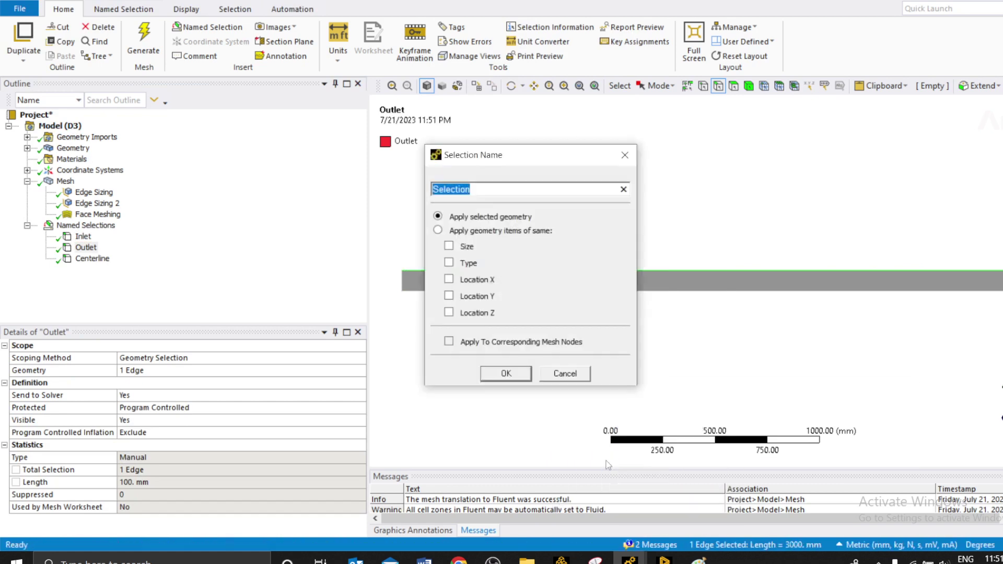
pyautogui.write('P')
pyautogui.write('_wall')
pyautogui.press('Return')
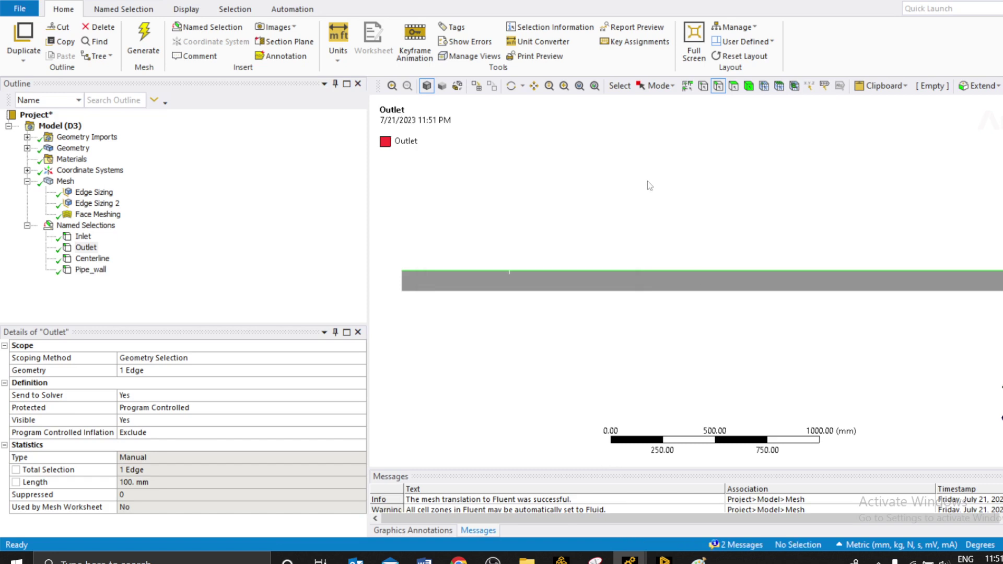
# Check which edges the Outlet, Centerline and Pipe_wall named selections are assigned to
pyautogui.click(85, 248)
pyautogui.click(90, 259)
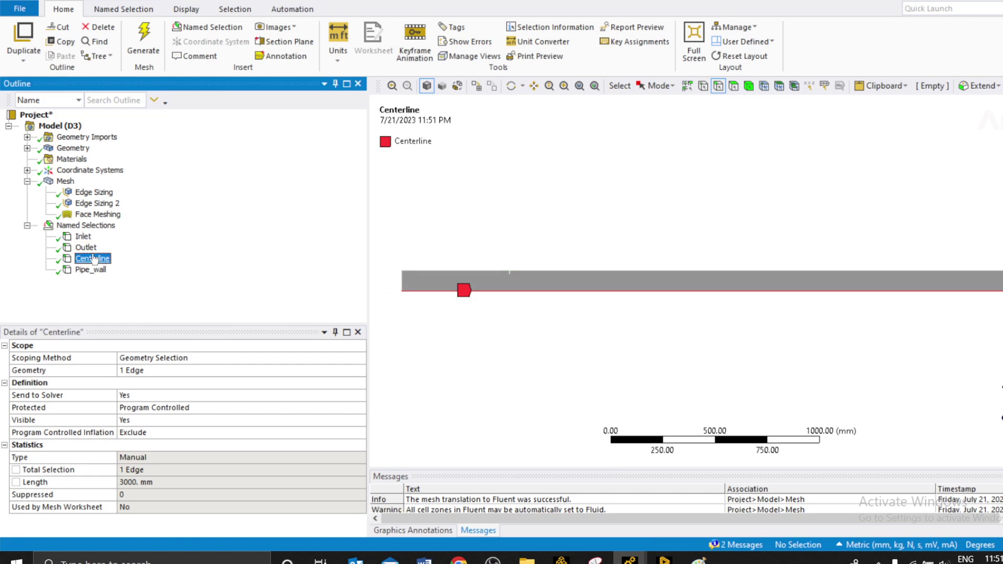
pyautogui.click(93, 269)
pyautogui.click(534, 365)
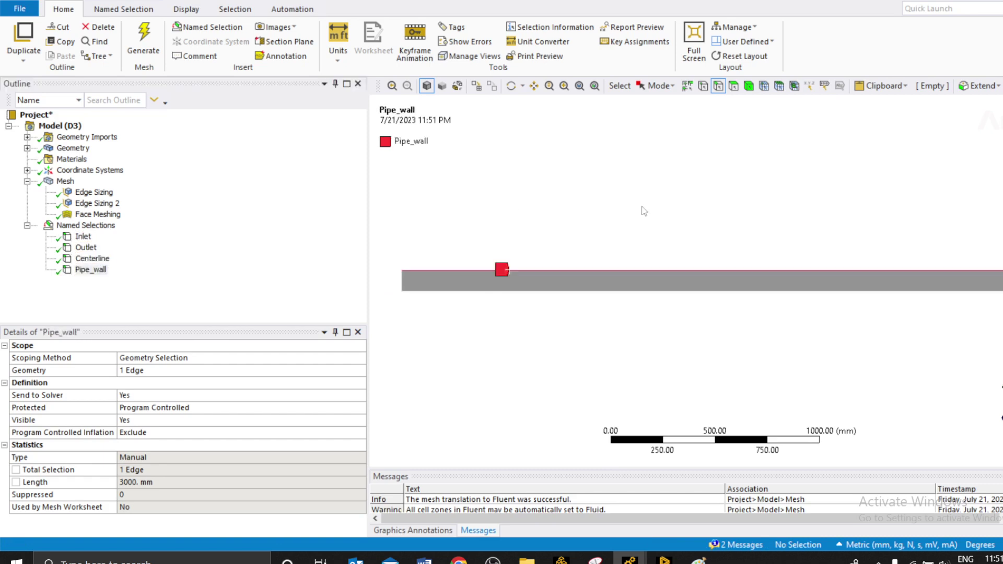
# Create a named selection called Flow_domain from the pipe's whole rectangular face, using face selection
pyautogui.click(60, 126)
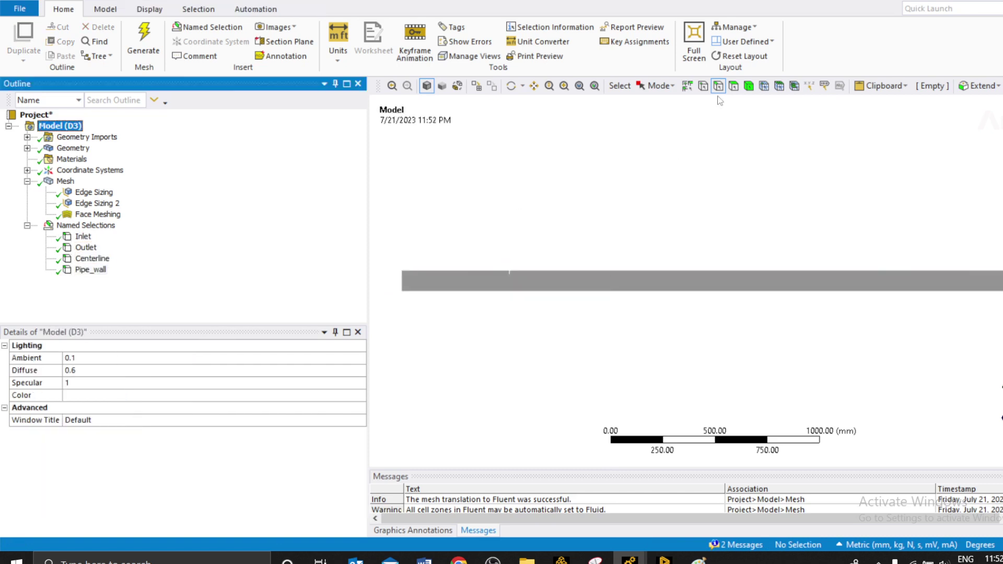
pyautogui.click(730, 145)
pyautogui.hotkey('ctrl', 'f')
pyautogui.click(600, 278)
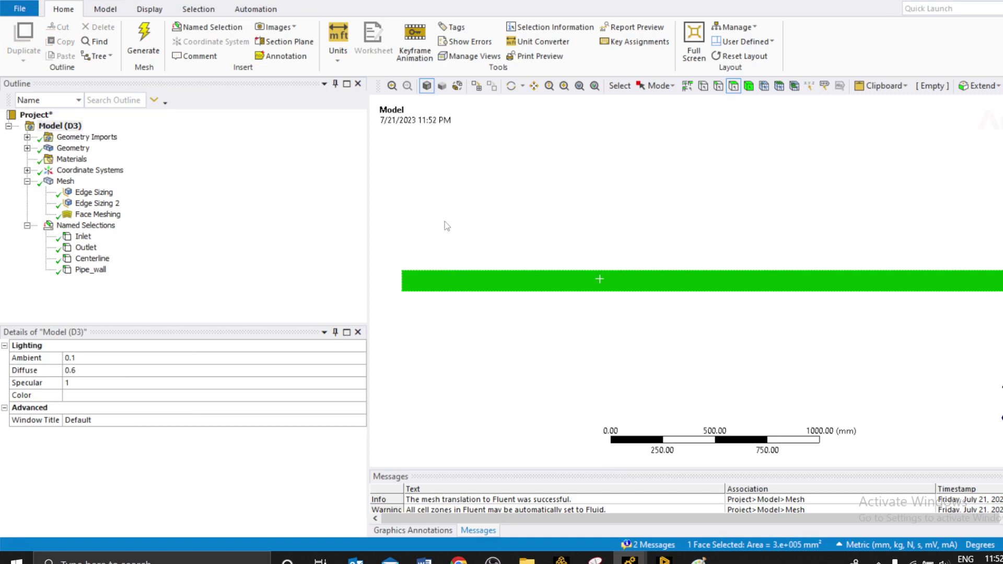
pyautogui.rightClick(421, 215)
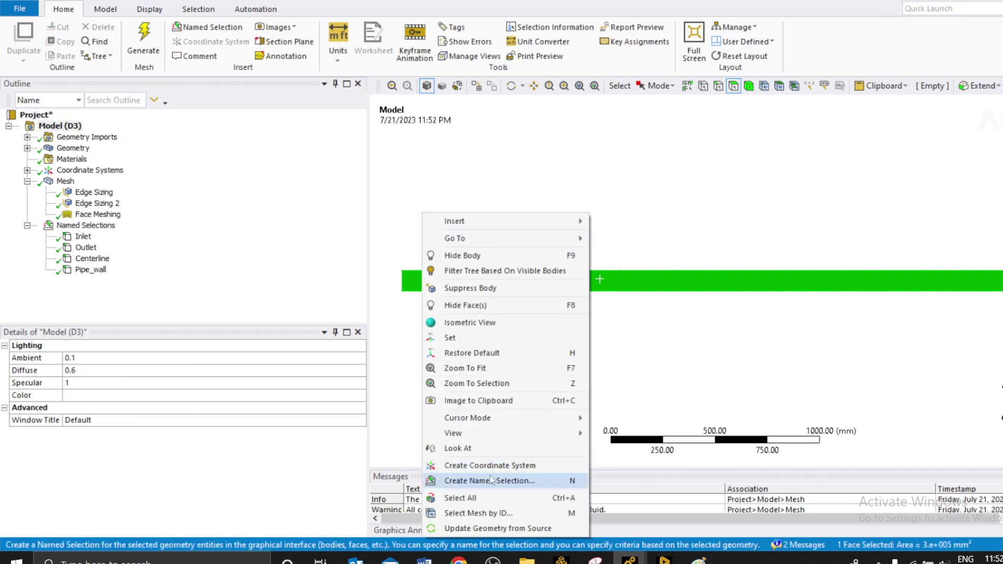
pyautogui.click(486, 481)
pyautogui.write('F')
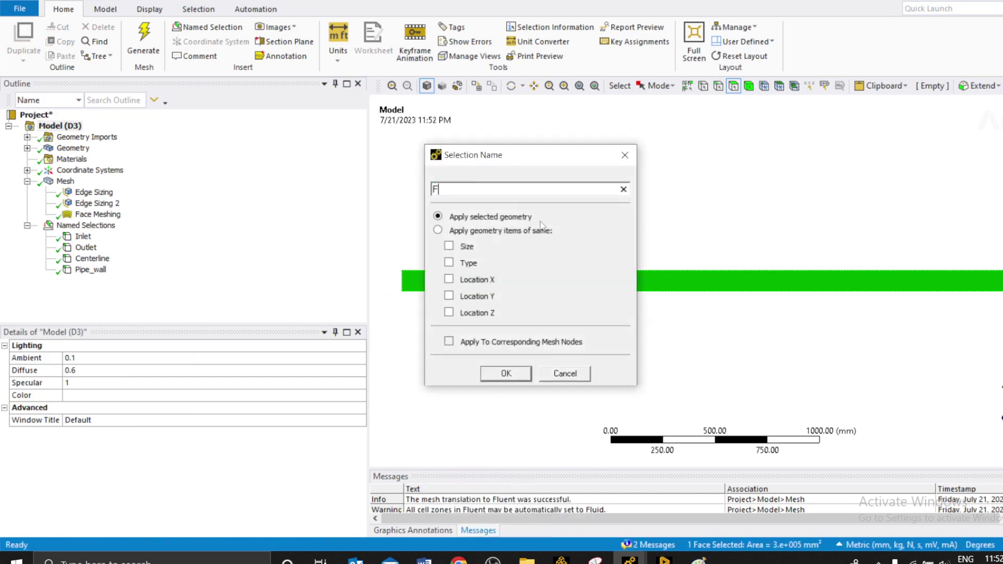
pyautogui.write('low_domain')
pyautogui.click(511, 375)
pyautogui.click(457, 207)
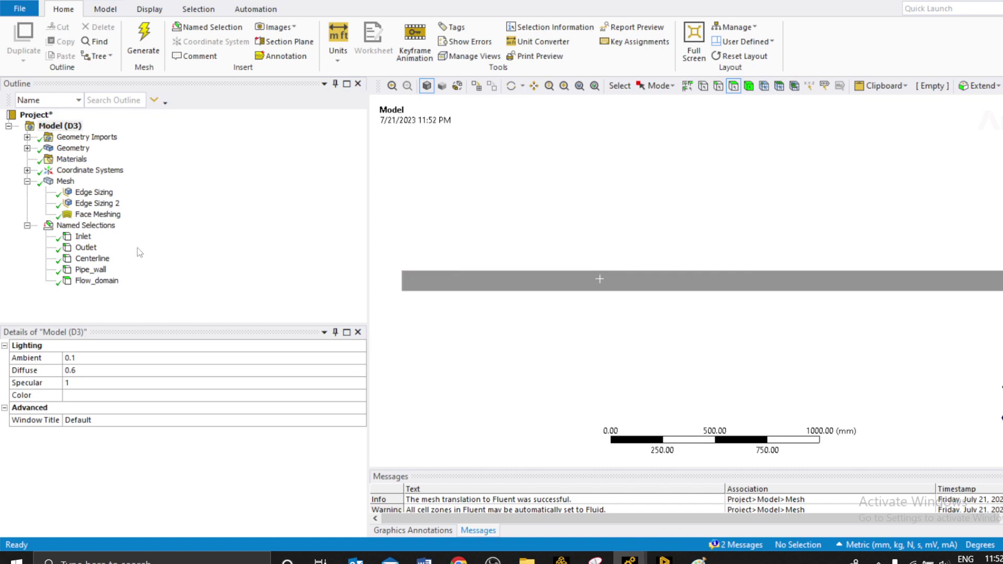
# Display the Inlet named selection to check its edge on the pipe
pyautogui.click(83, 237)
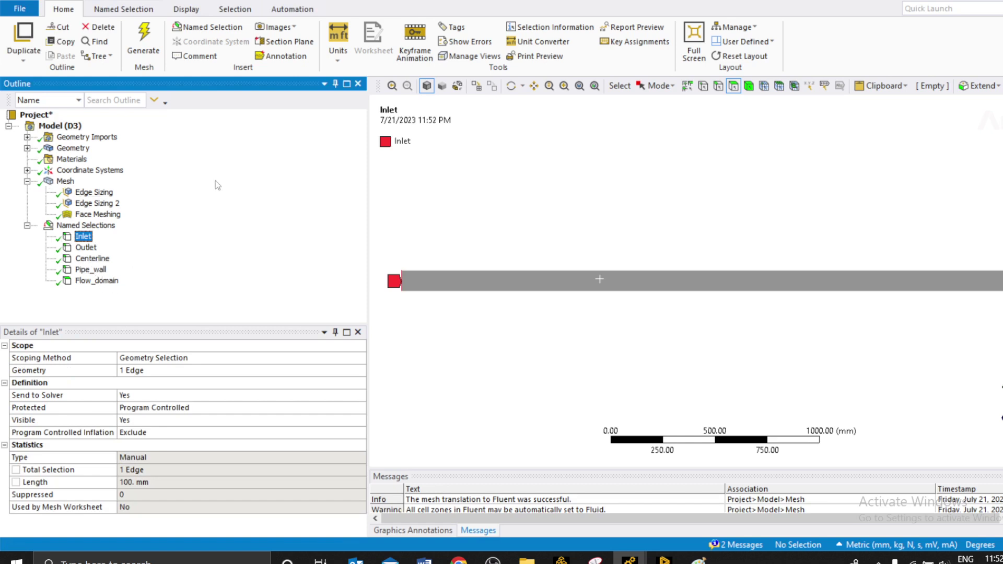
pyautogui.click(559, 193)
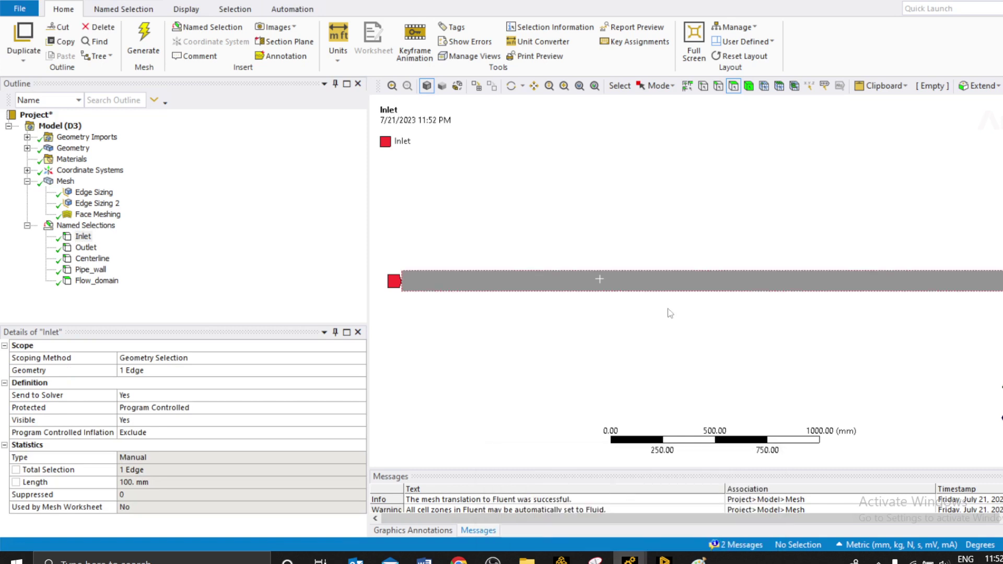
# Switch to the Workbench project window and update the Mesh cell of Fluid Flow (Fluent) system D
pyautogui.click(562, 558)
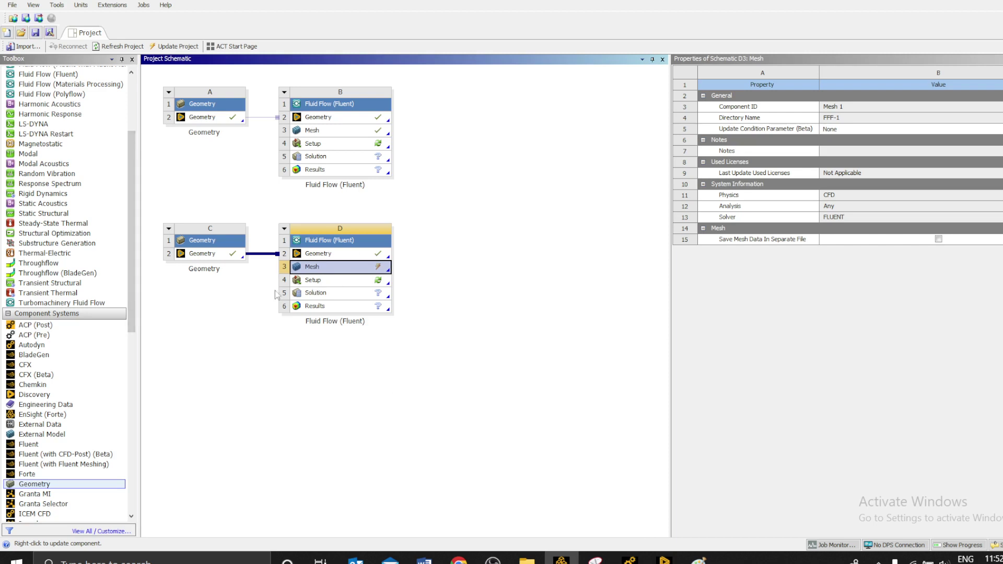
pyautogui.rightClick(331, 268)
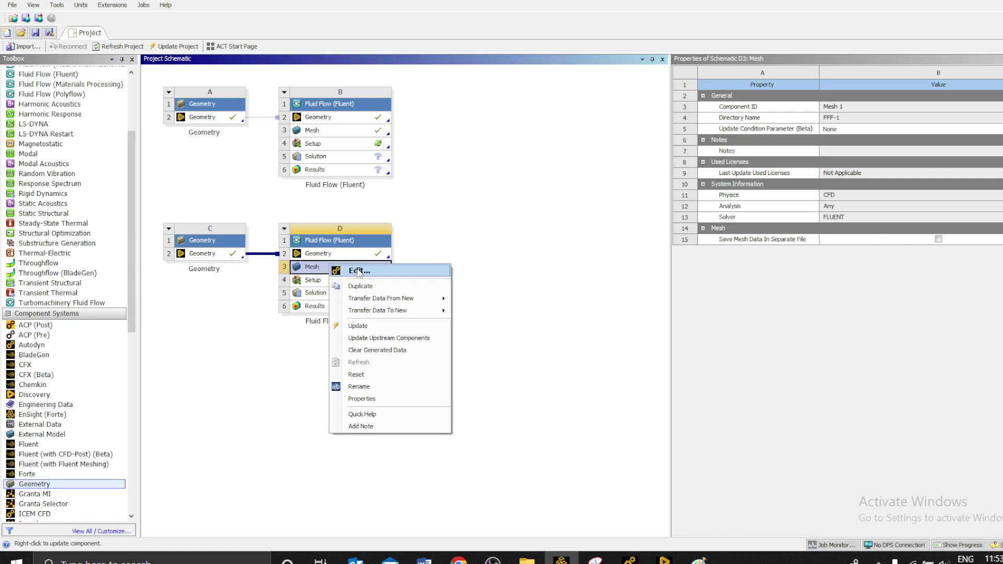
pyautogui.click(359, 326)
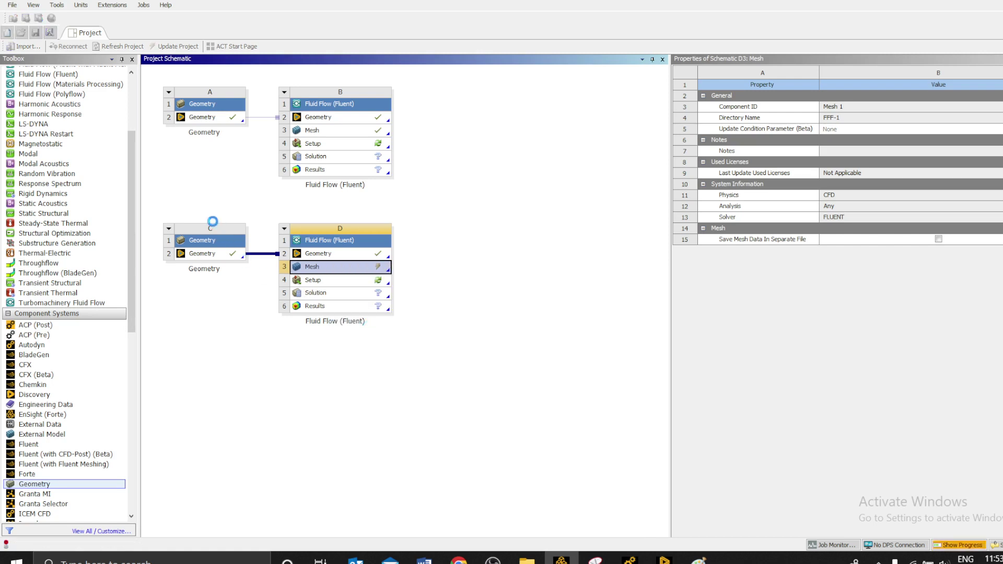